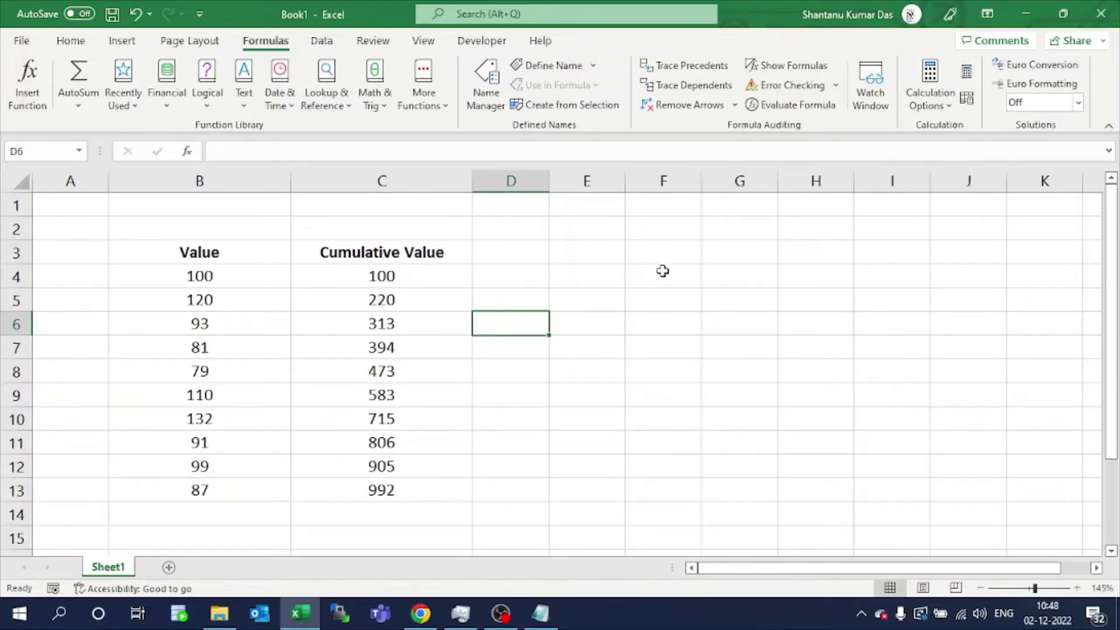
Copy the Cumulative Value formulas in C4:C13 and paste them normally starting at F4
drag(226, 276, 231, 491)
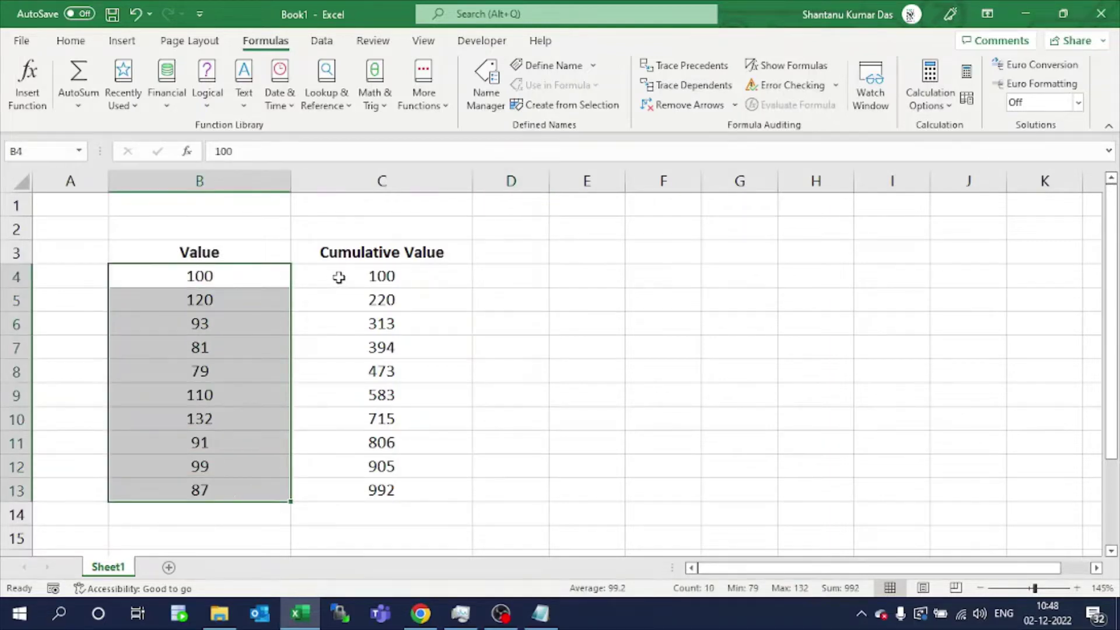
drag(339, 277, 362, 488)
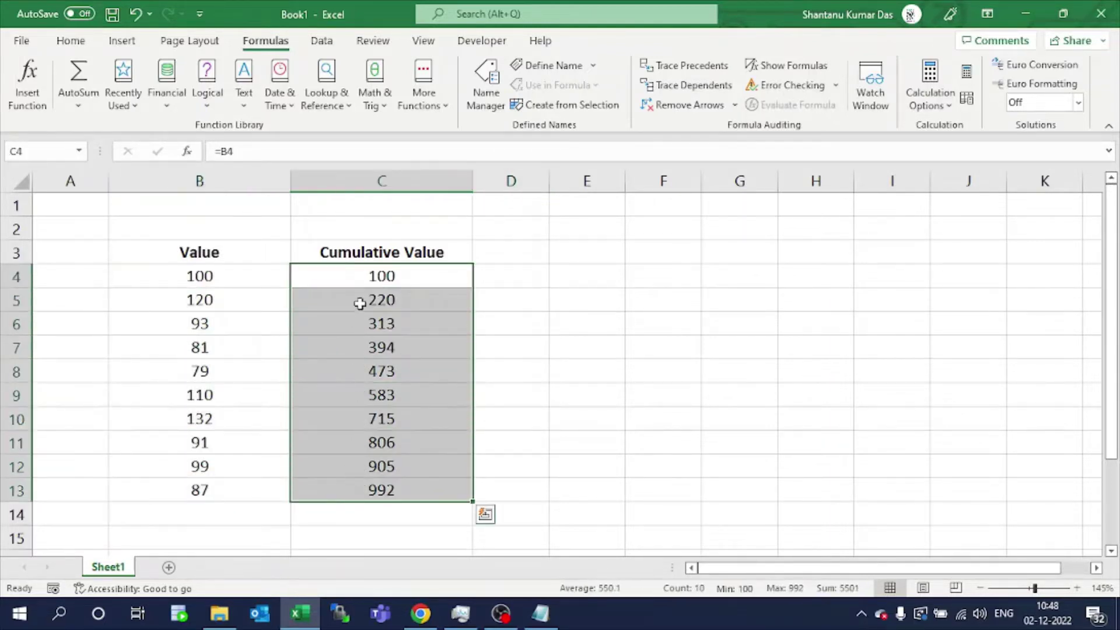
click(367, 297)
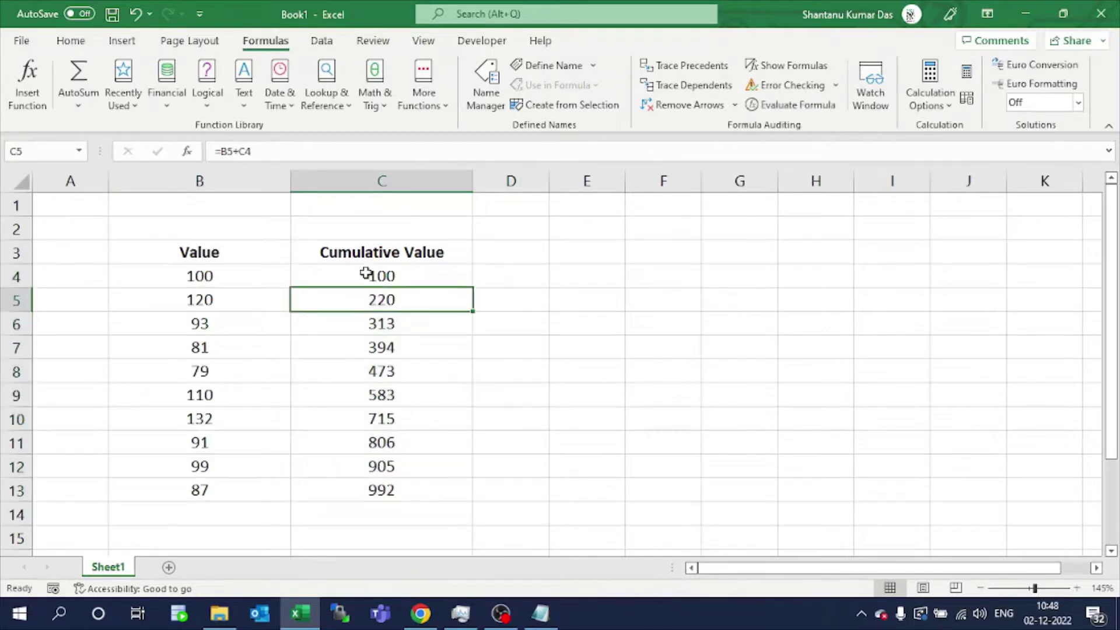
drag(366, 274, 390, 486)
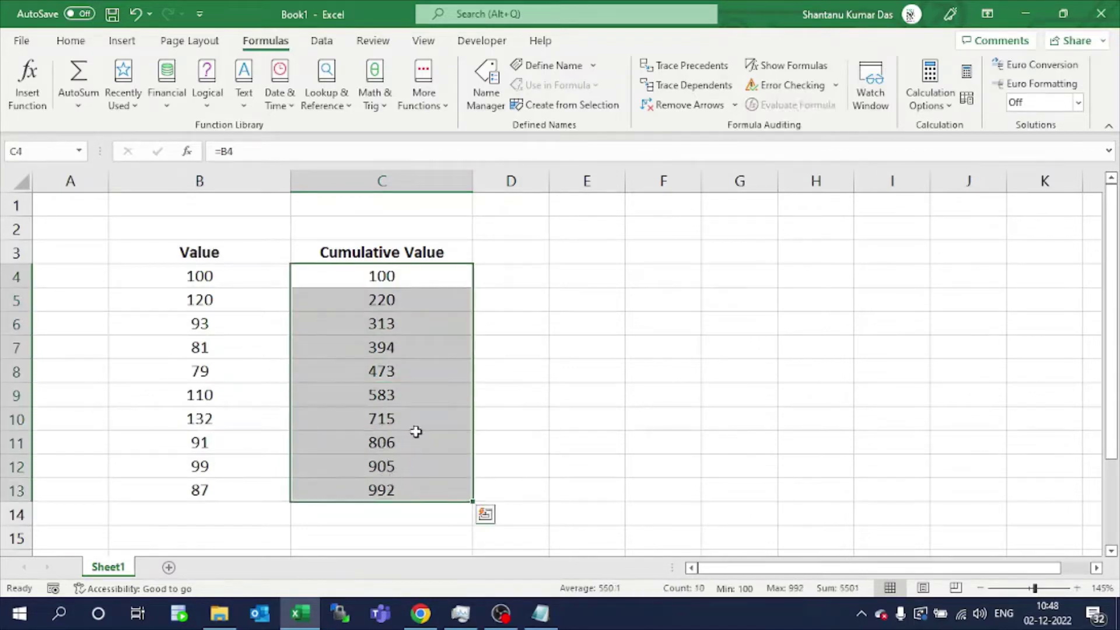
key(ctrl+c)
click(641, 272)
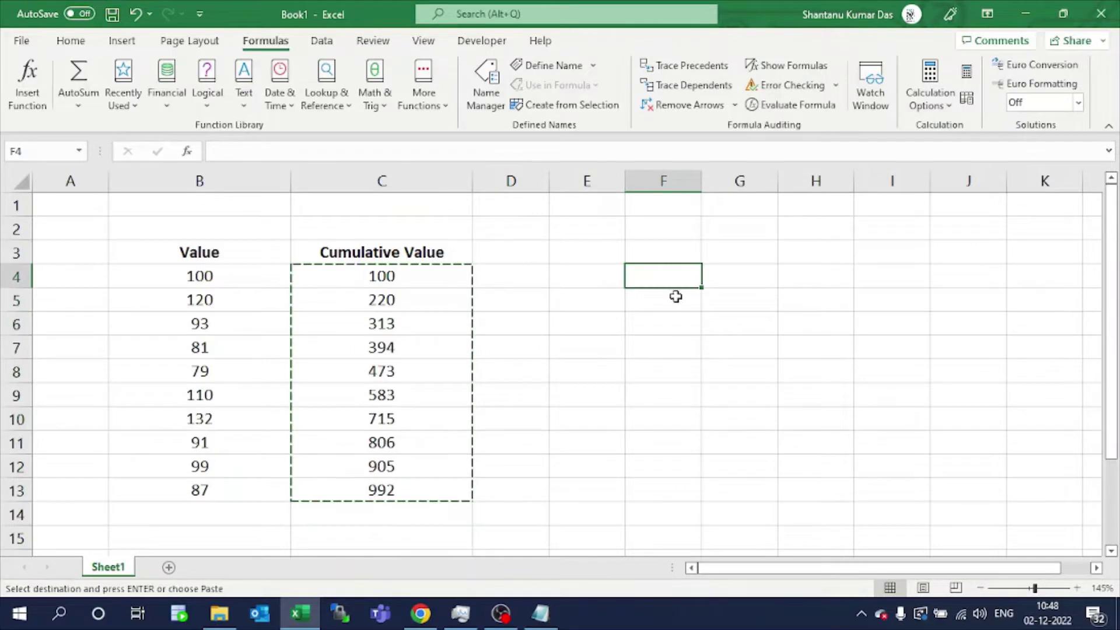
key(ctrl+v)
click(712, 297)
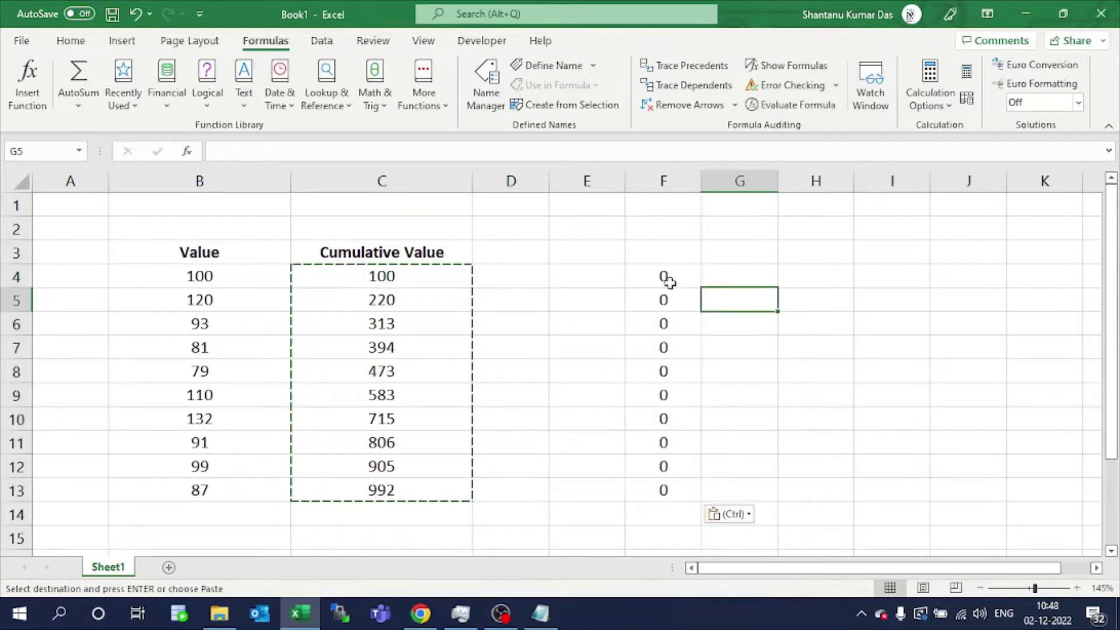
Compare the cell references in the first Cumulative Value formula in C4 with those in its pasted copy in F4
double_click(400, 283)
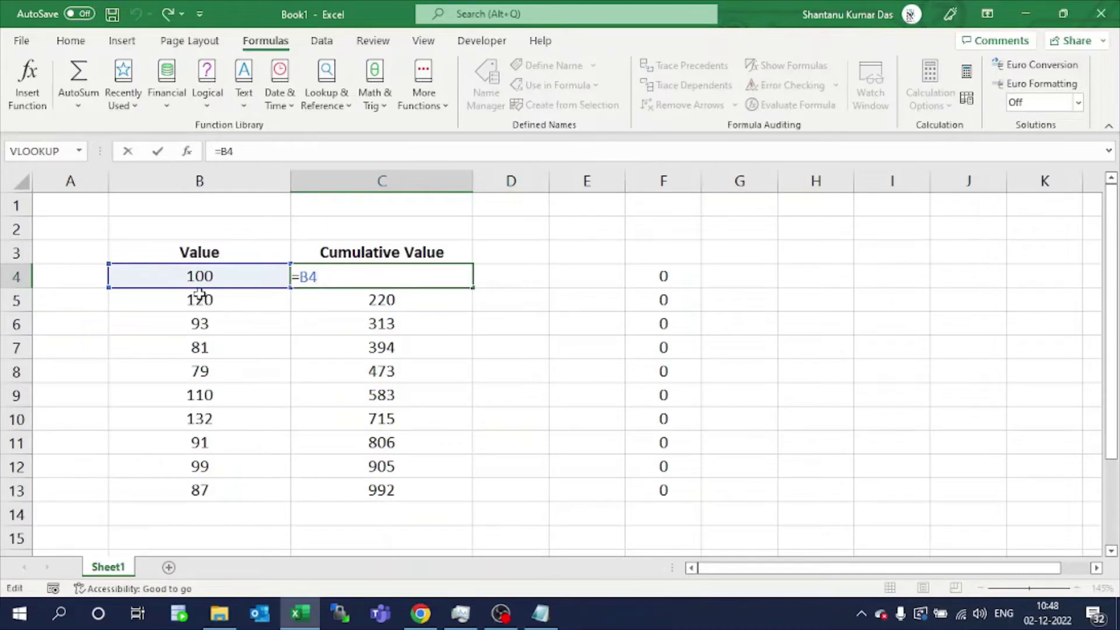
key(Escape)
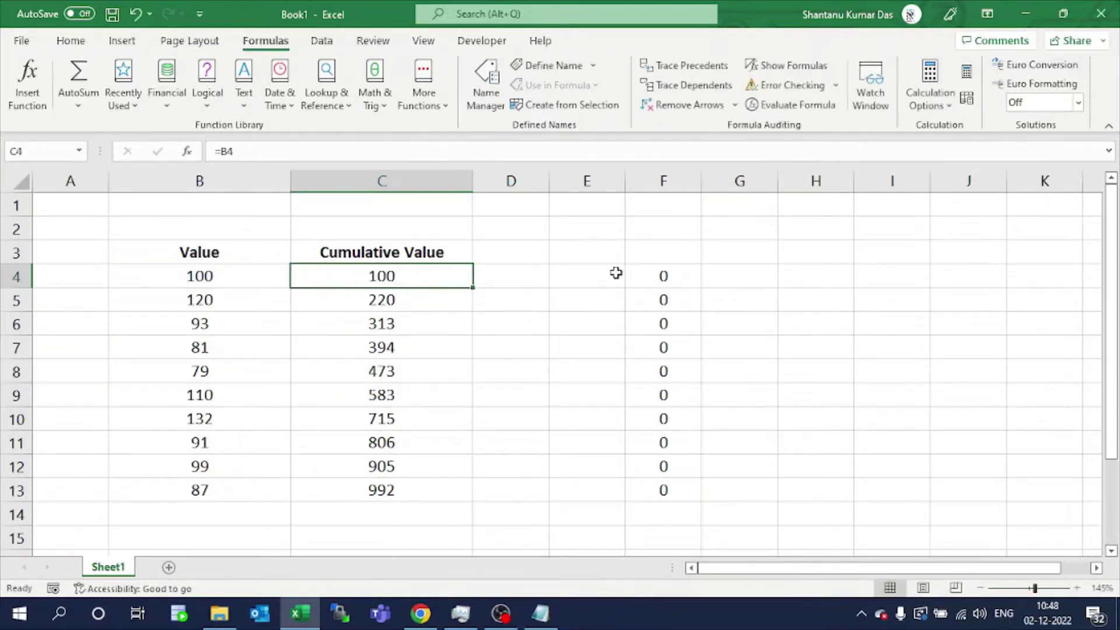
double_click(636, 275)
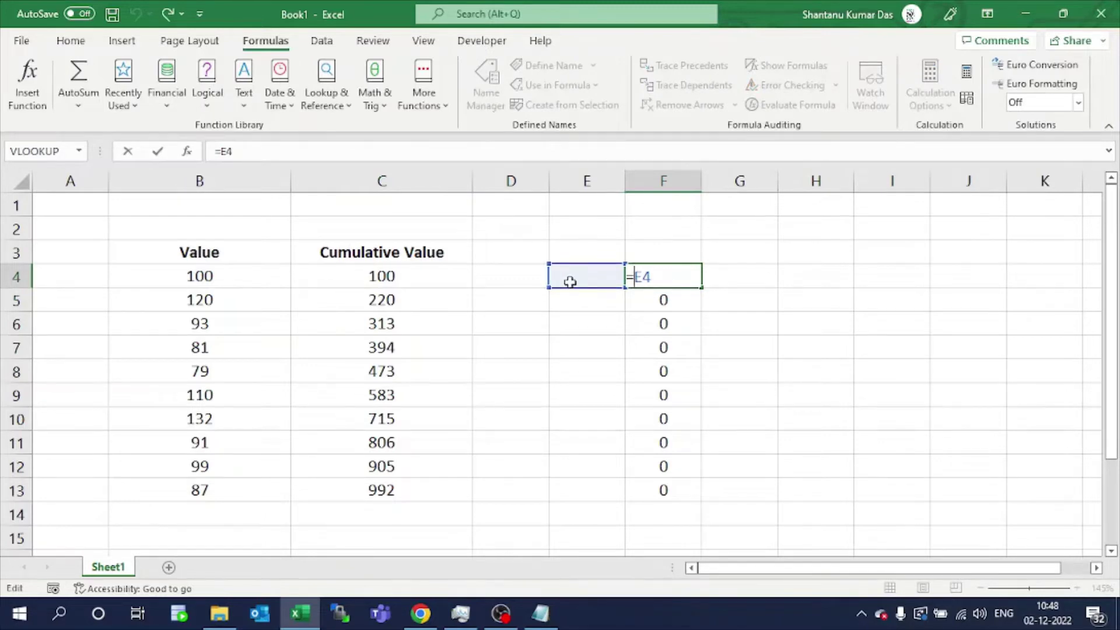
key(Escape)
click(411, 175)
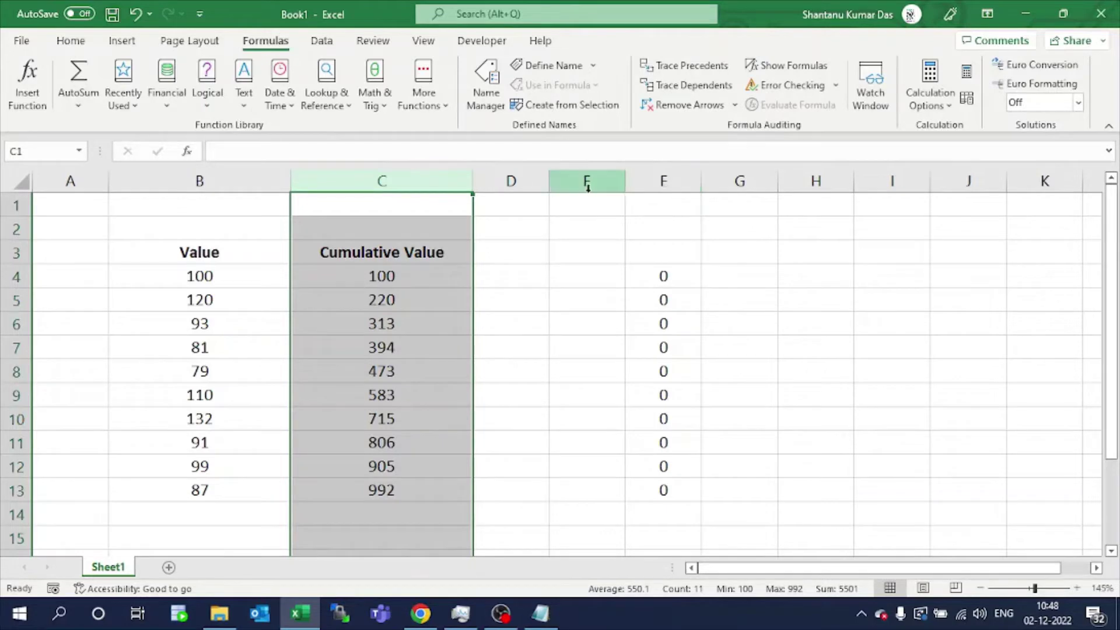
click(631, 293)
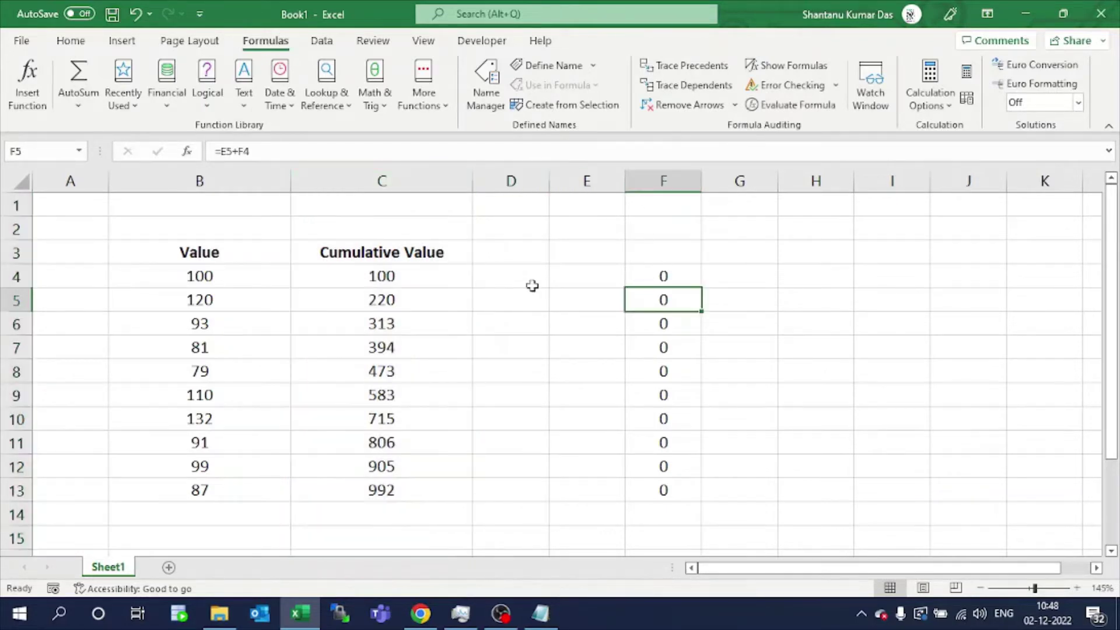
click(350, 277)
text(=)
click(274, 280)
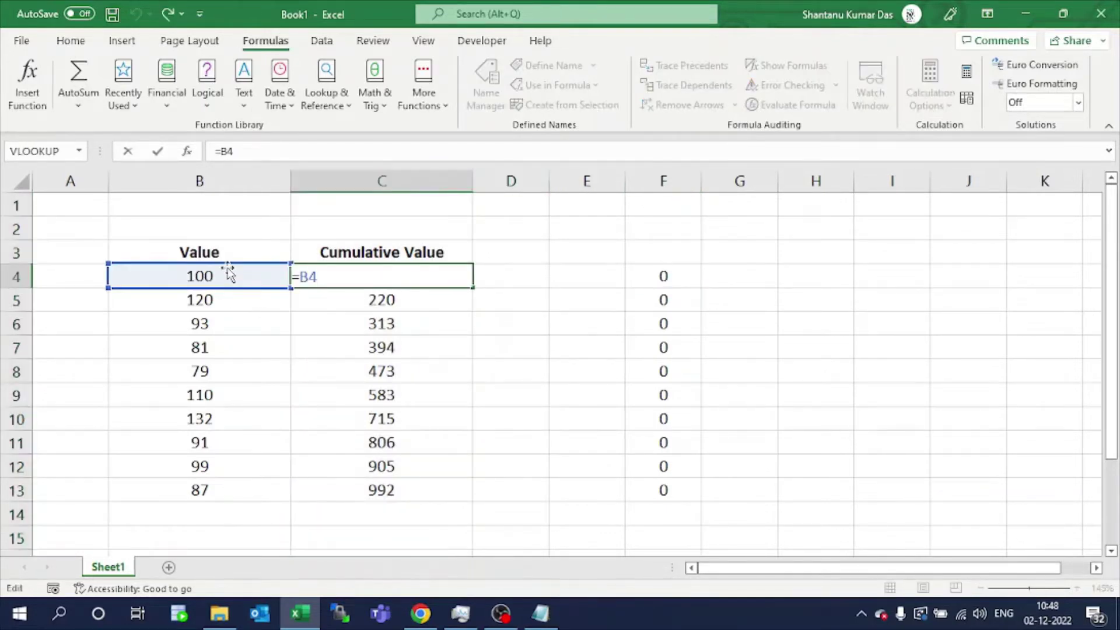
key(ctrl+Return)
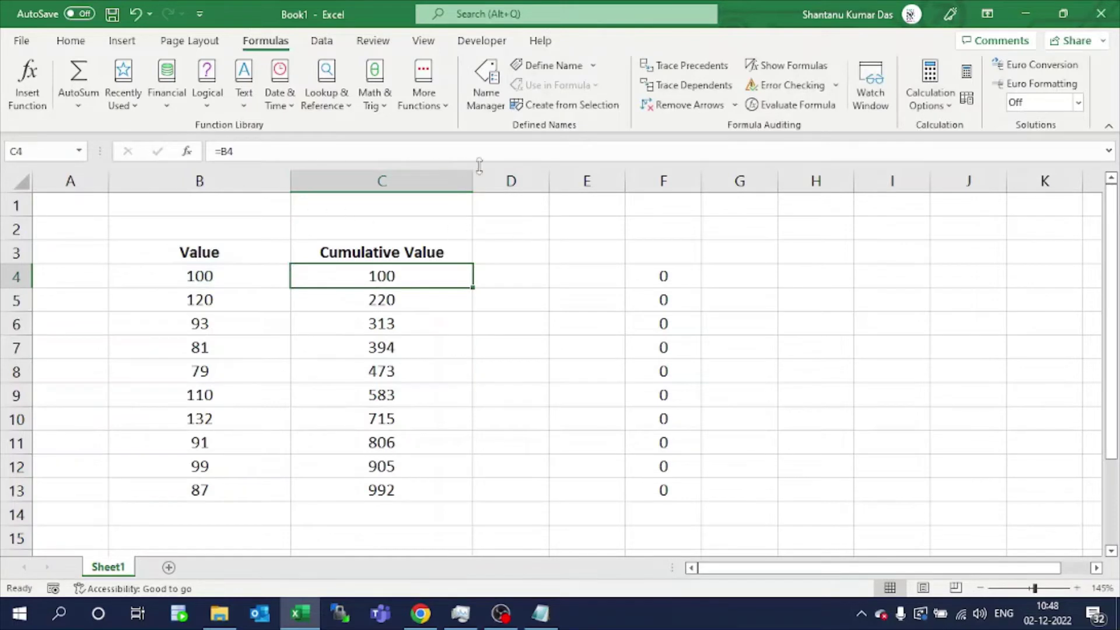
Compare the cell references of the formula in C5 with those of its pasted copy in F5
click(587, 263)
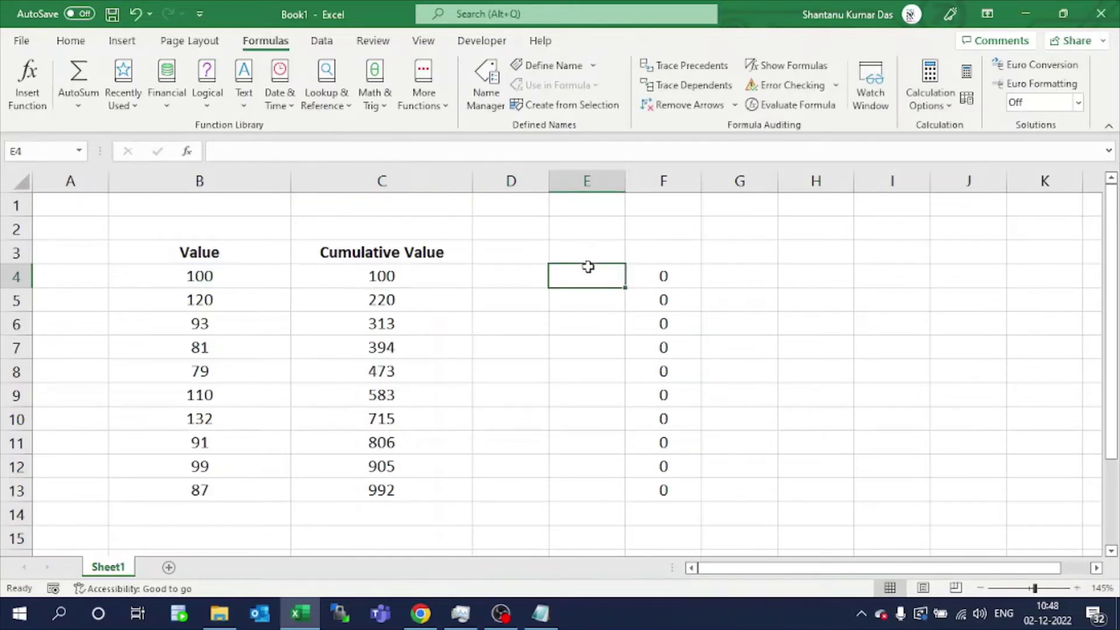
double_click(413, 300)
key(ctrl+Return)
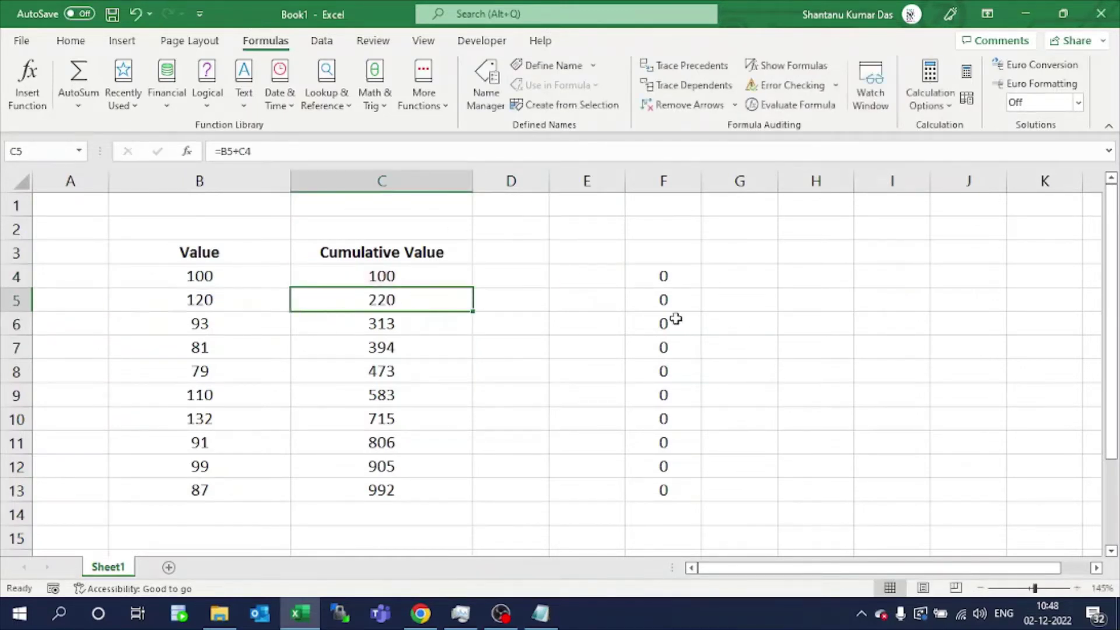
double_click(674, 301)
key(ctrl+Return)
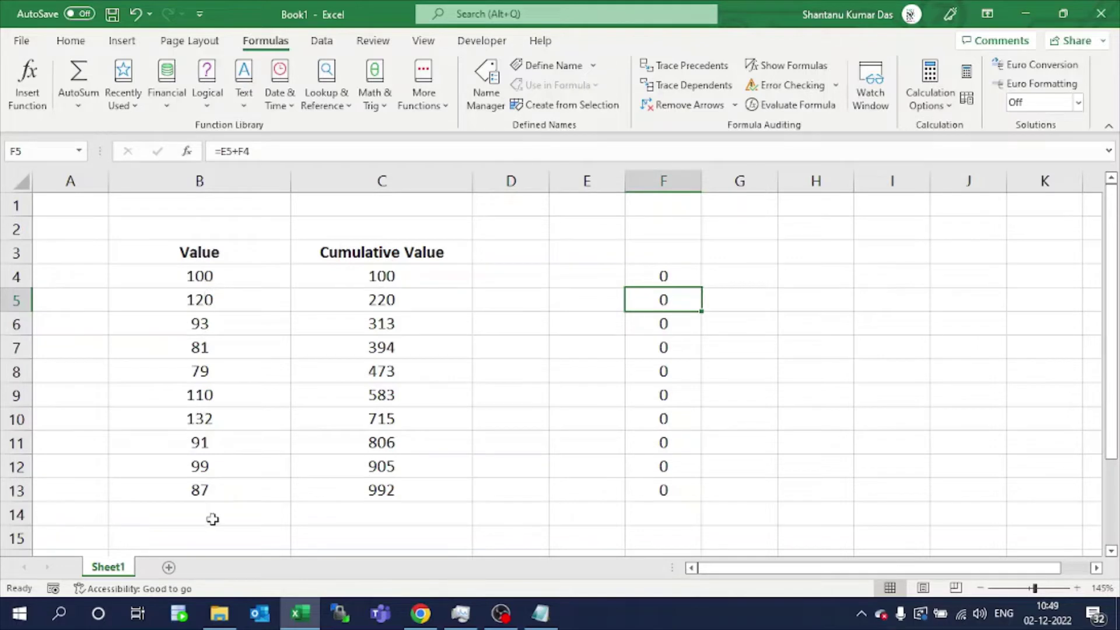
Delete the pasted formulas from F4:F13
drag(666, 279, 658, 489)
key(Delete)
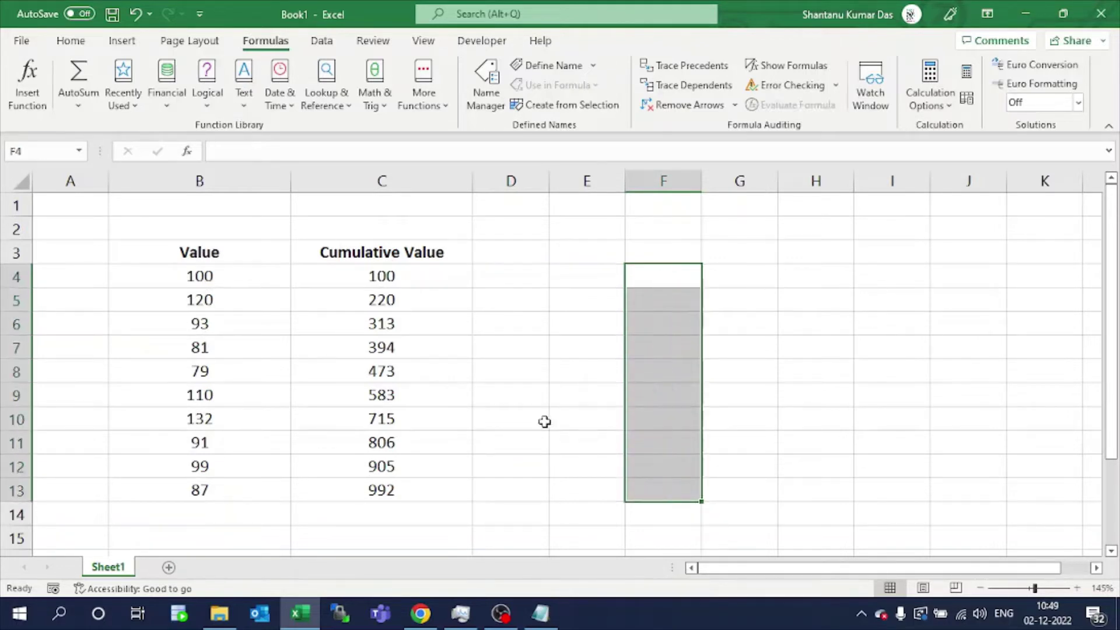
click(525, 400)
Make the reference in C4 absolute so its formula reads =$B$4
click(415, 280)
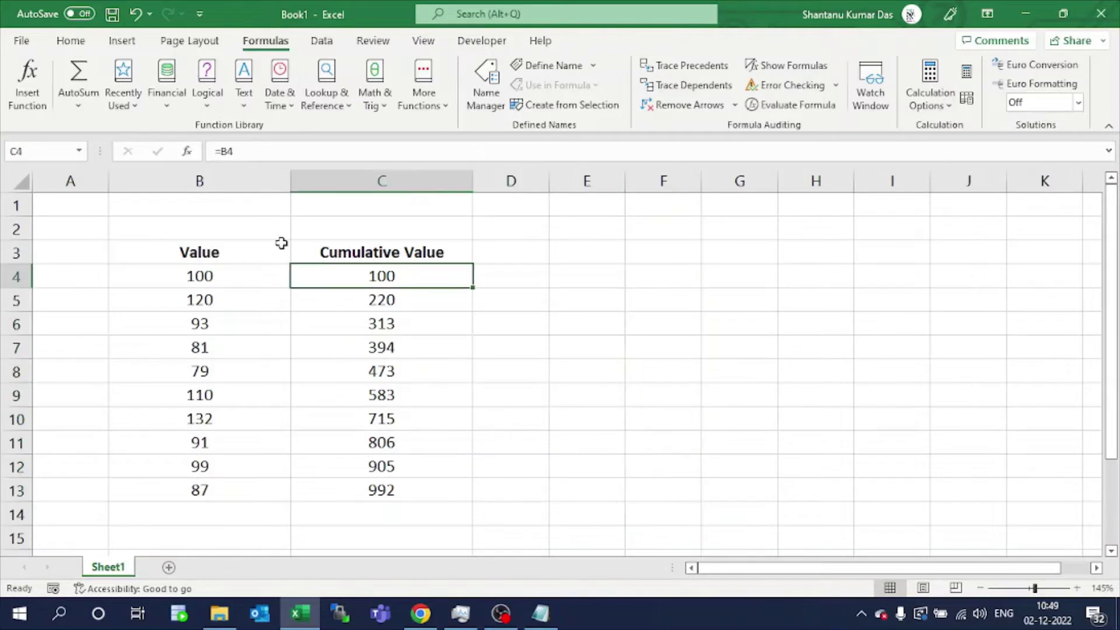
click(225, 151)
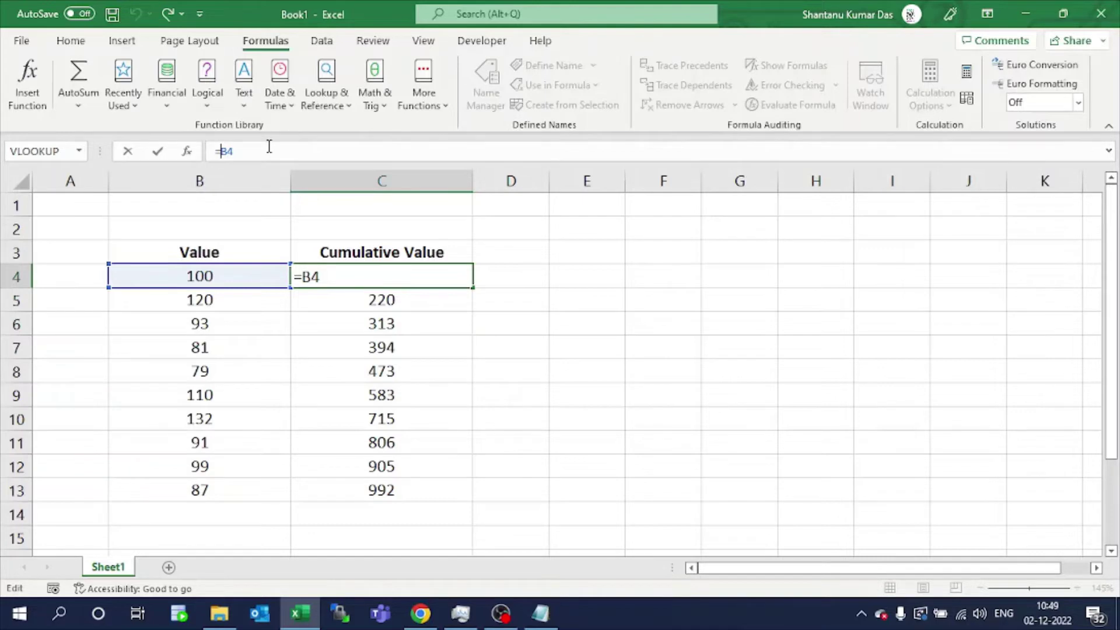
key(F4)
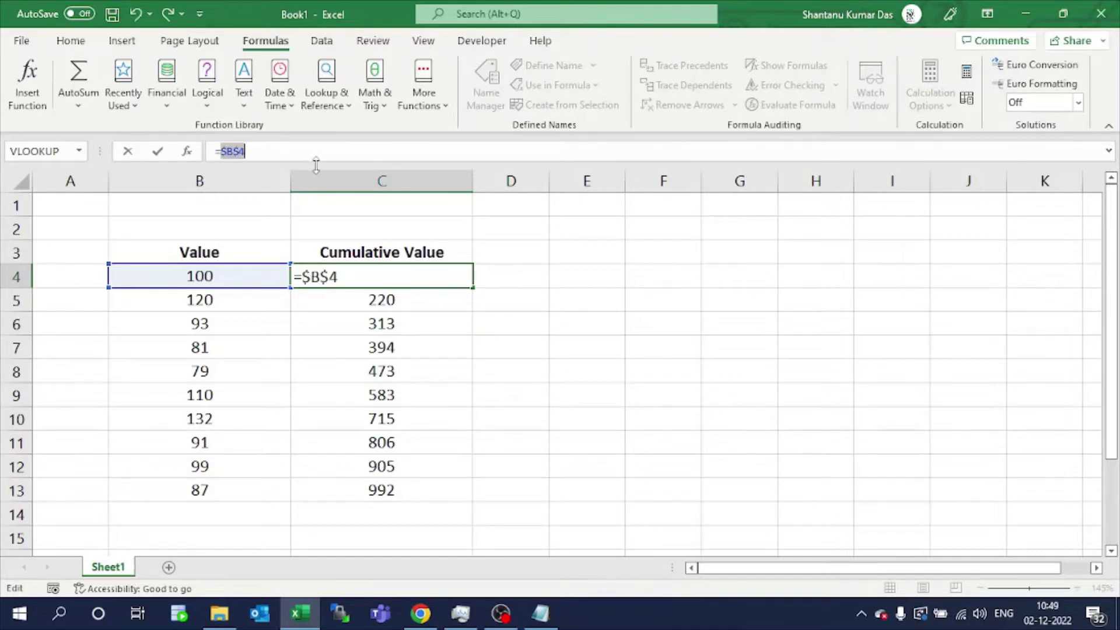
key(Return)
click(427, 280)
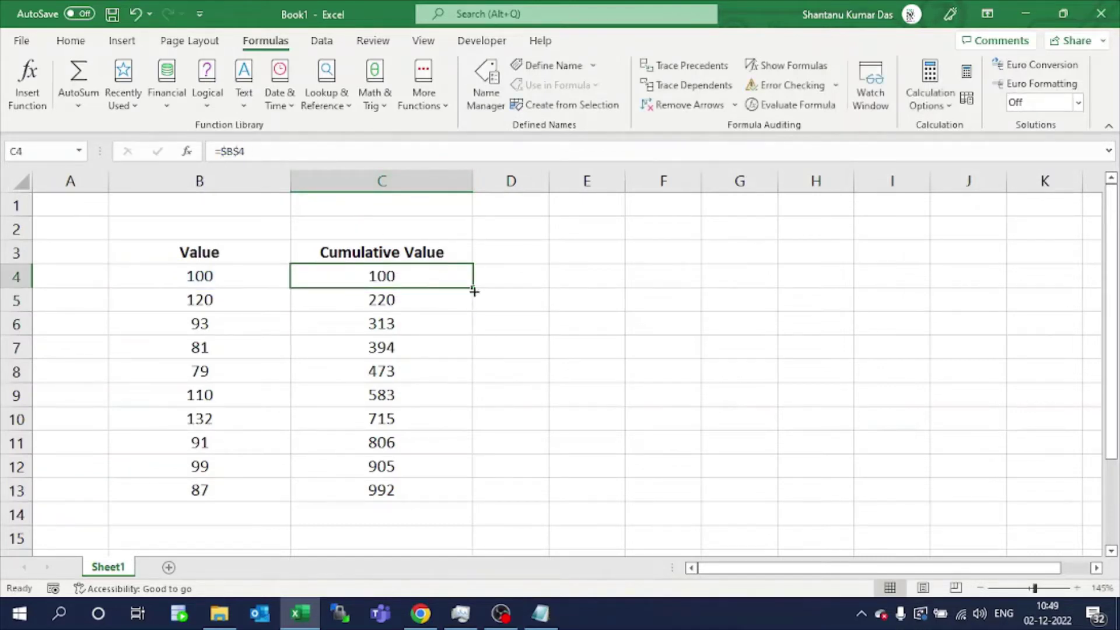
Change the formula in C5 to =$B$5+$C$4 with absolute references and fill it down to C13
click(460, 294)
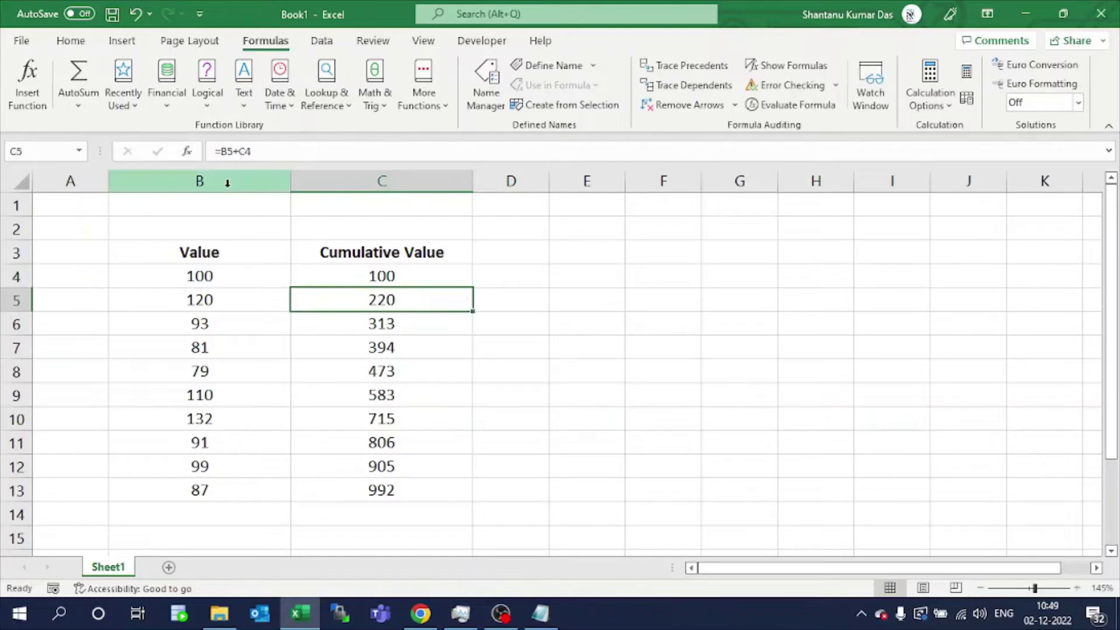
click(227, 152)
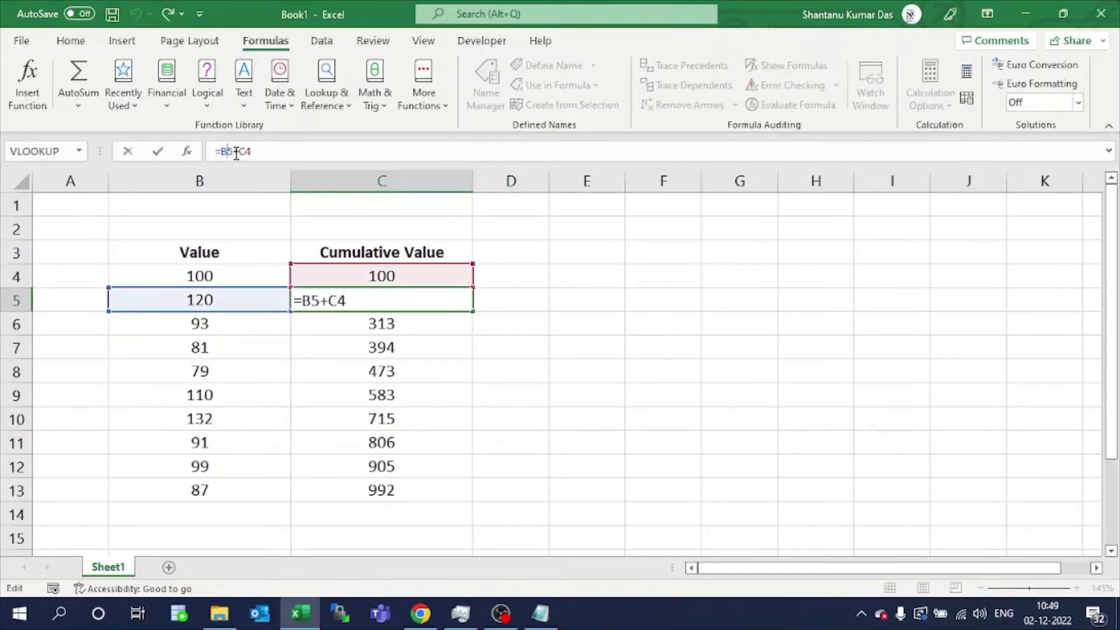
double_click(236, 153)
key(F4)
click(258, 153)
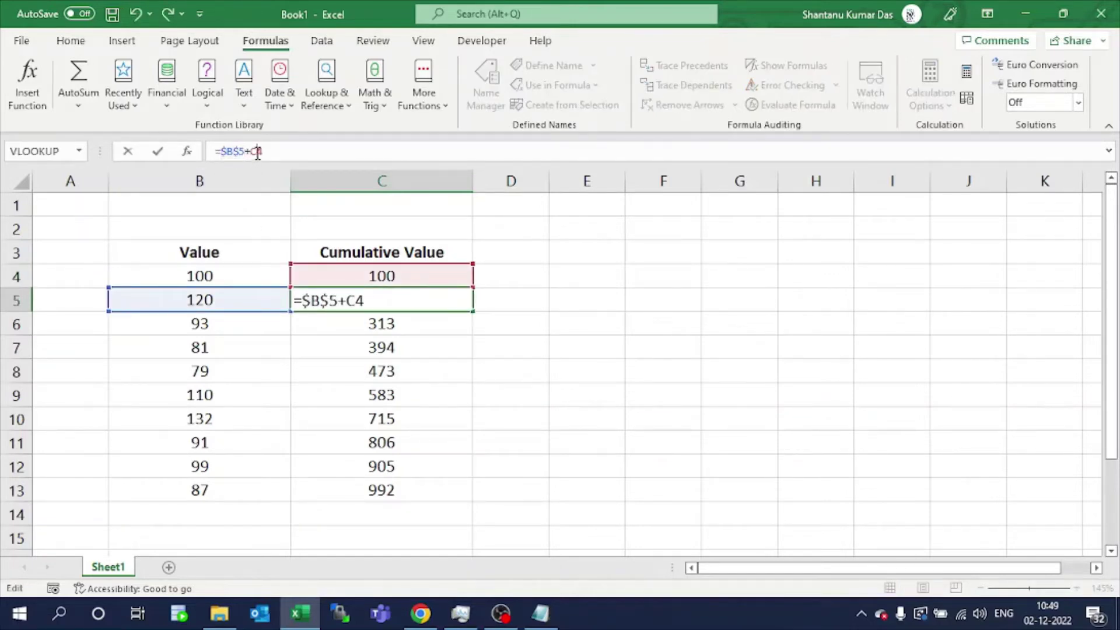
double_click(258, 152)
key(F4)
key(Return)
click(426, 302)
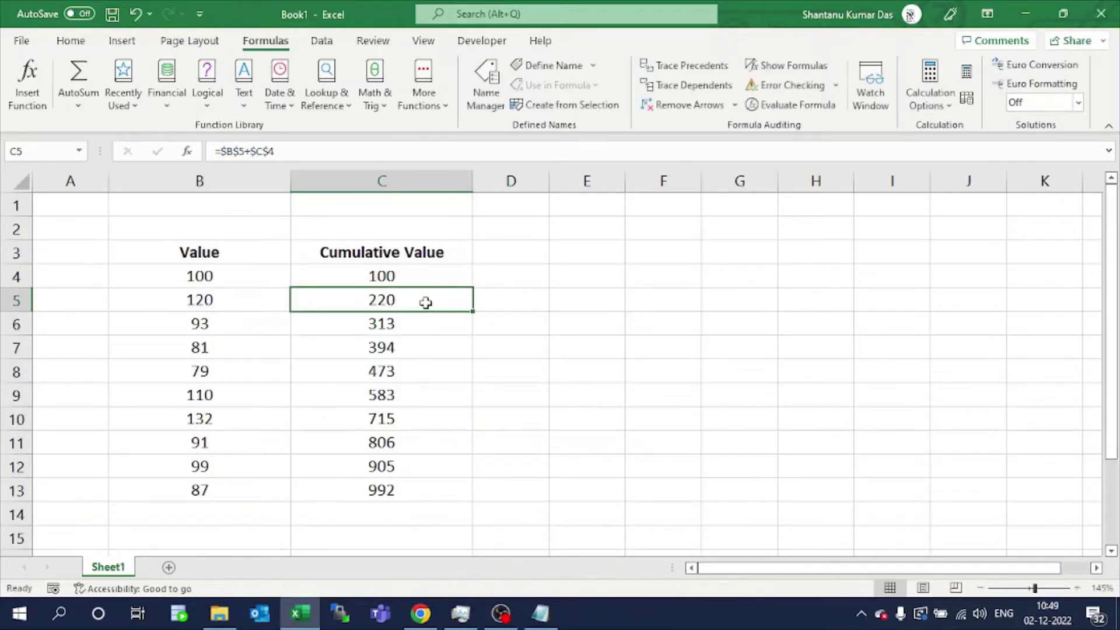
drag(473, 311, 477, 496)
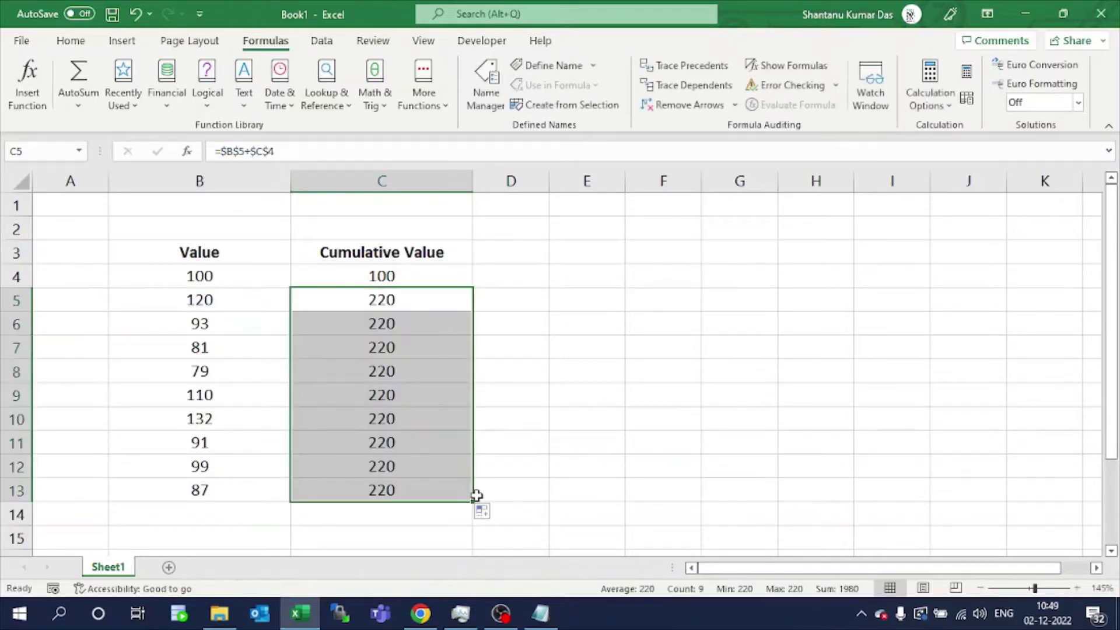
Undo the fill and the absolute-reference edits in the Cumulative Value column, and check the formulas in C4:C6
click(405, 304)
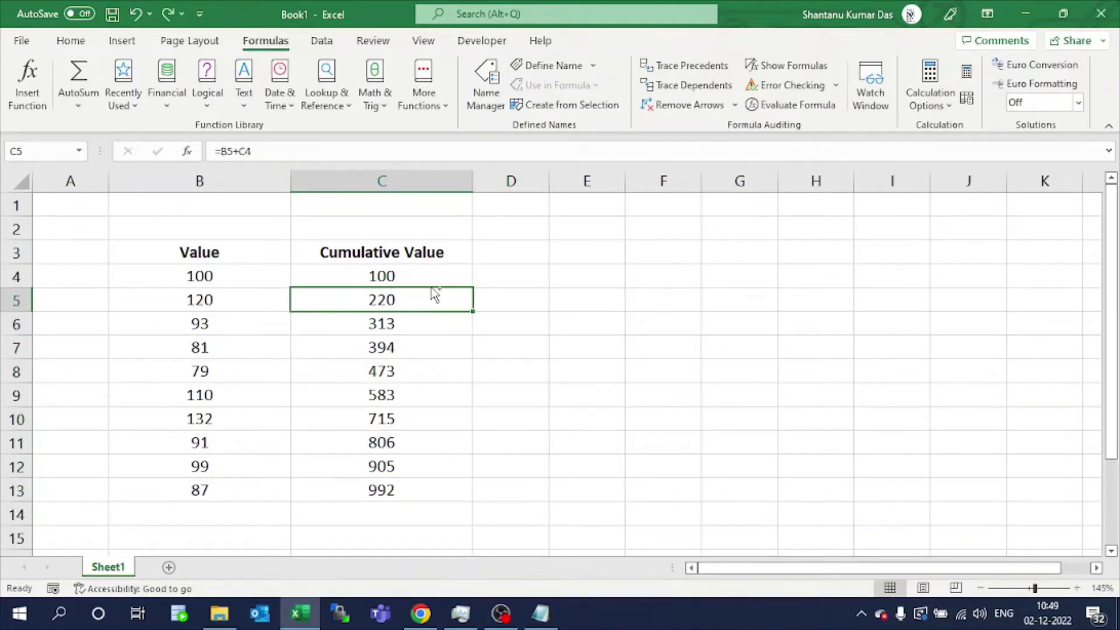
click(416, 274)
click(459, 320)
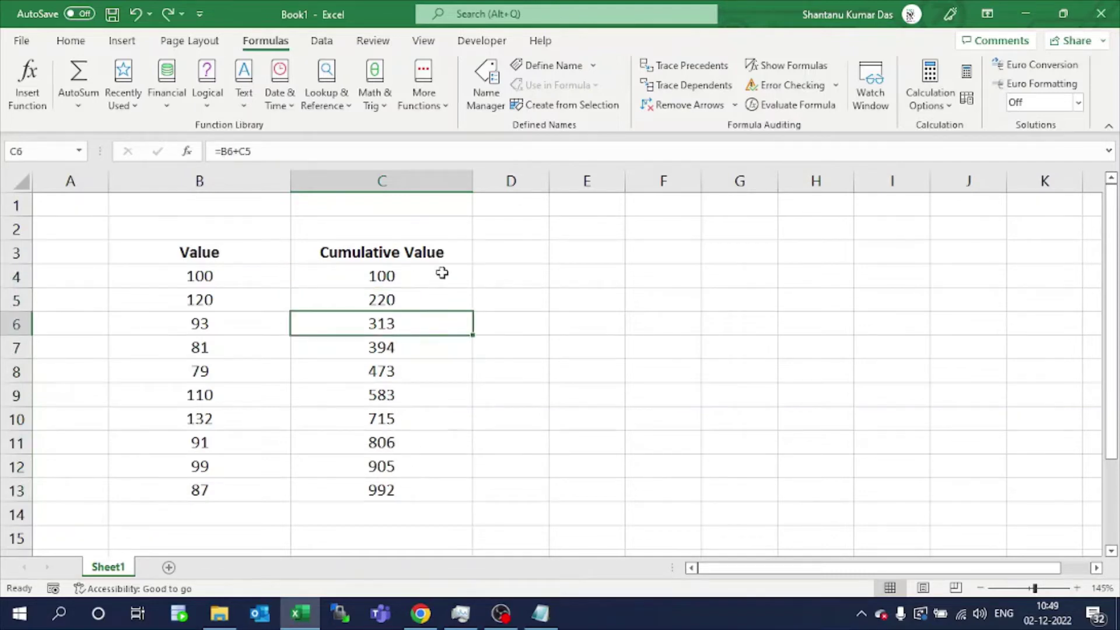
click(413, 276)
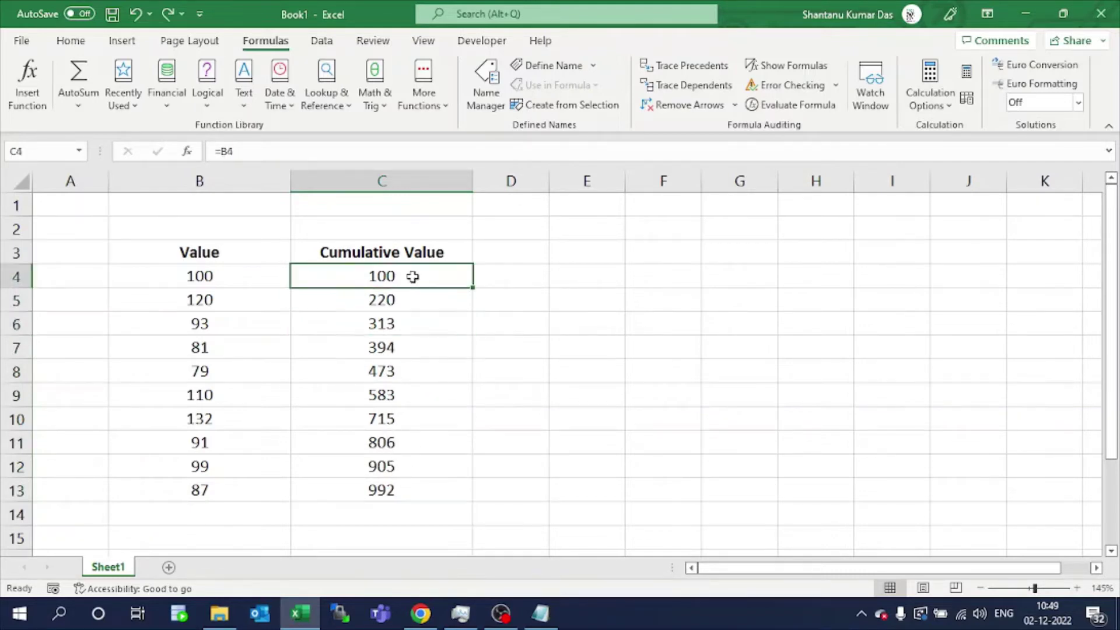
Display the worksheet's formulas instead of their values and copy the formulas in C4:C13
drag(413, 276, 418, 484)
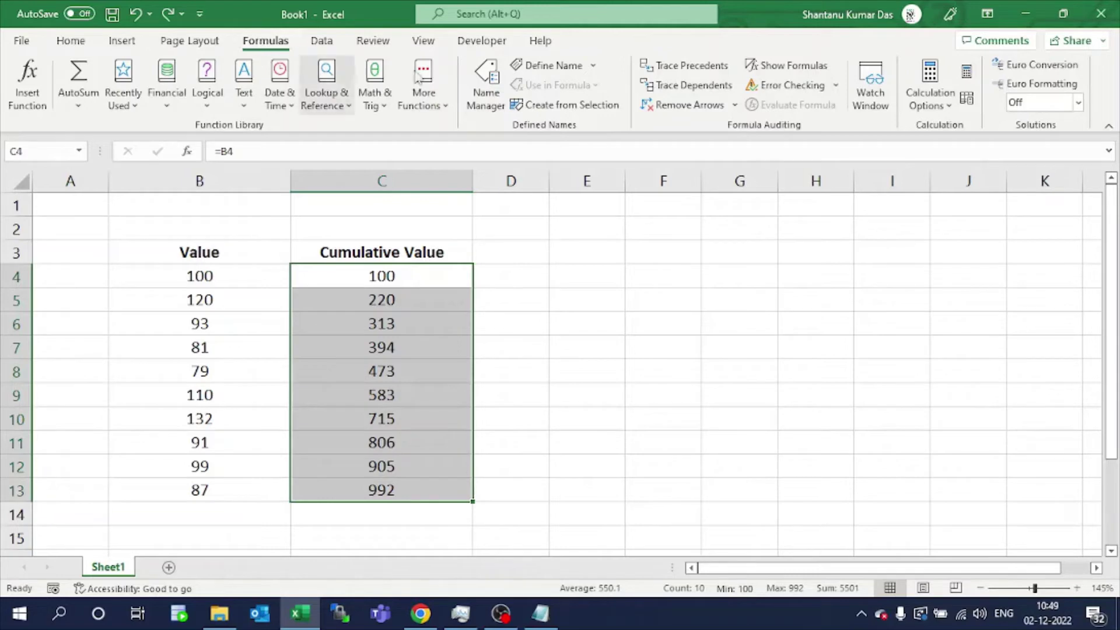
click(768, 67)
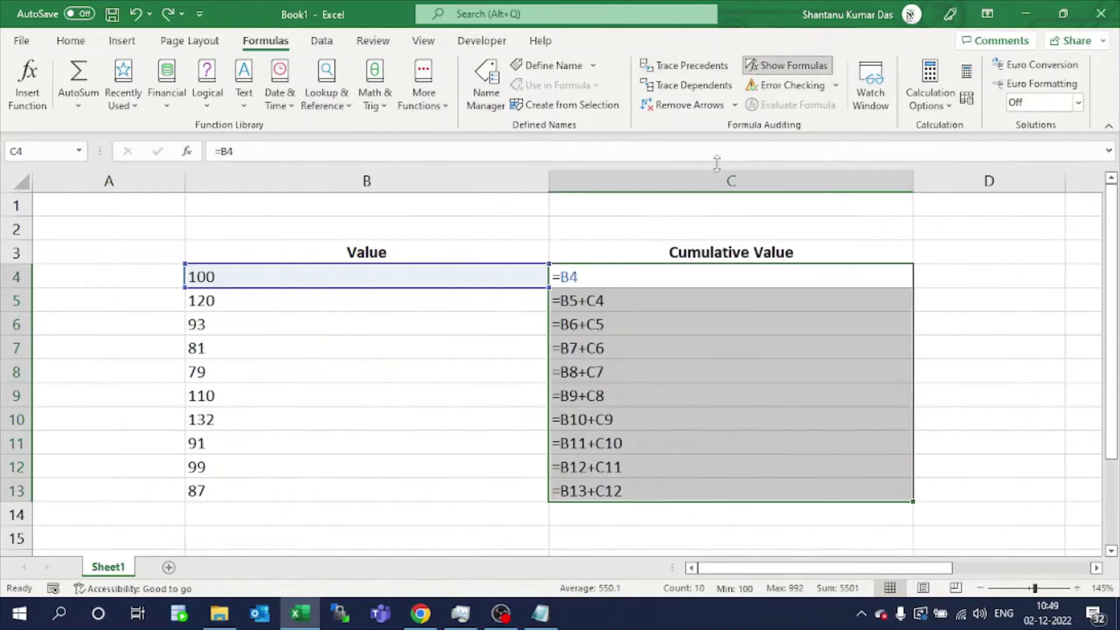
drag(670, 277, 691, 495)
key(ctrl+c)
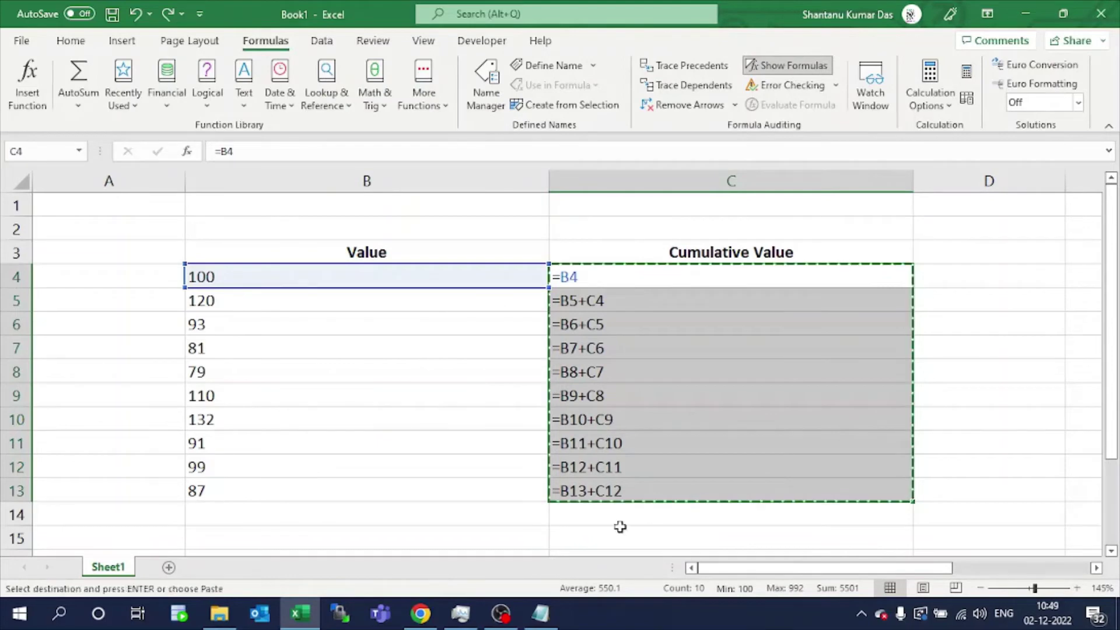
Switch to Notepad, paste the copied formulas there, and copy all ten lines as plain text
click(542, 613)
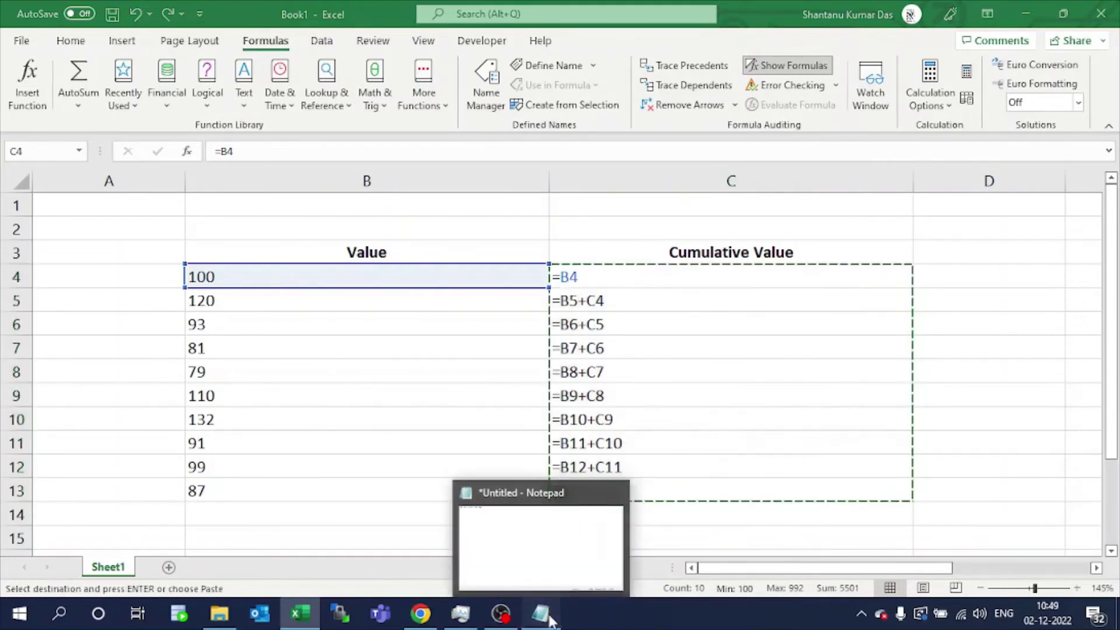
key(ctrl+v)
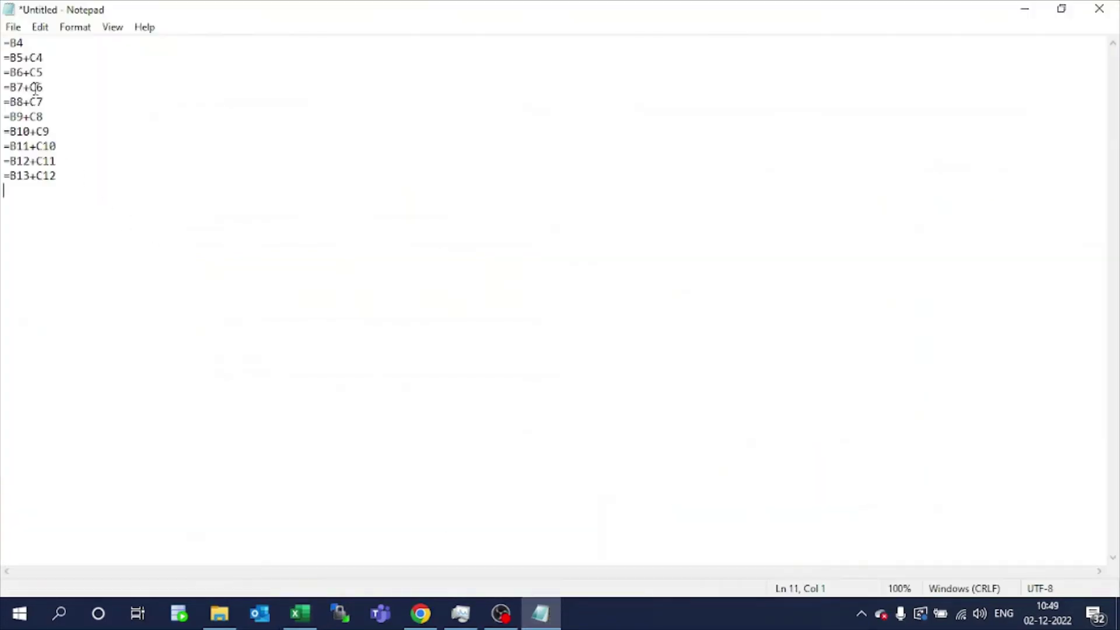
drag(69, 172, 3, 40)
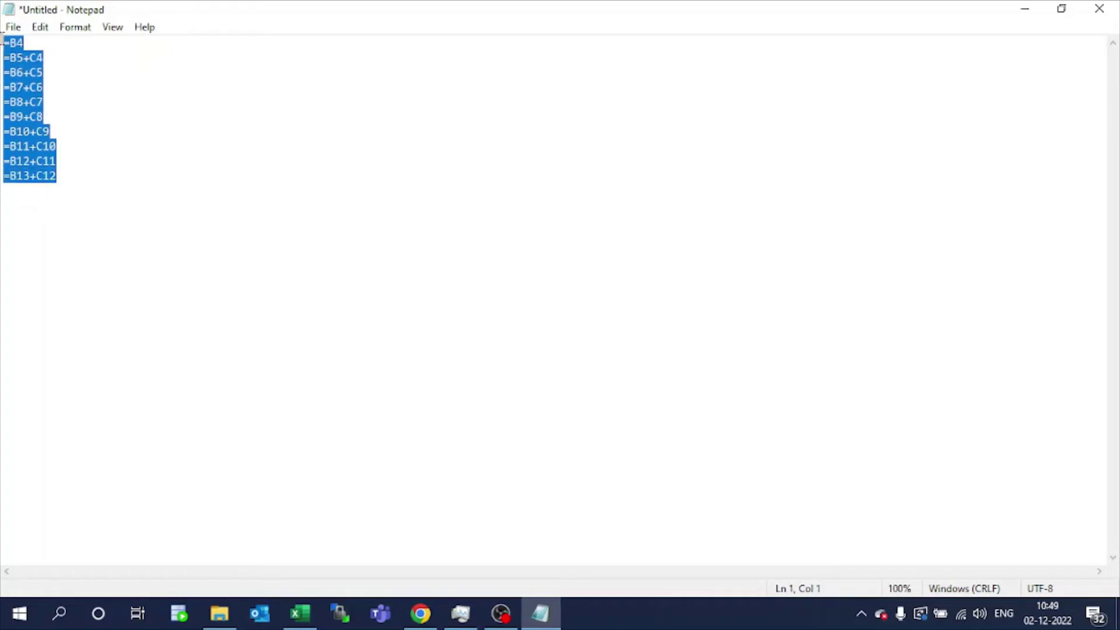
click(1024, 9)
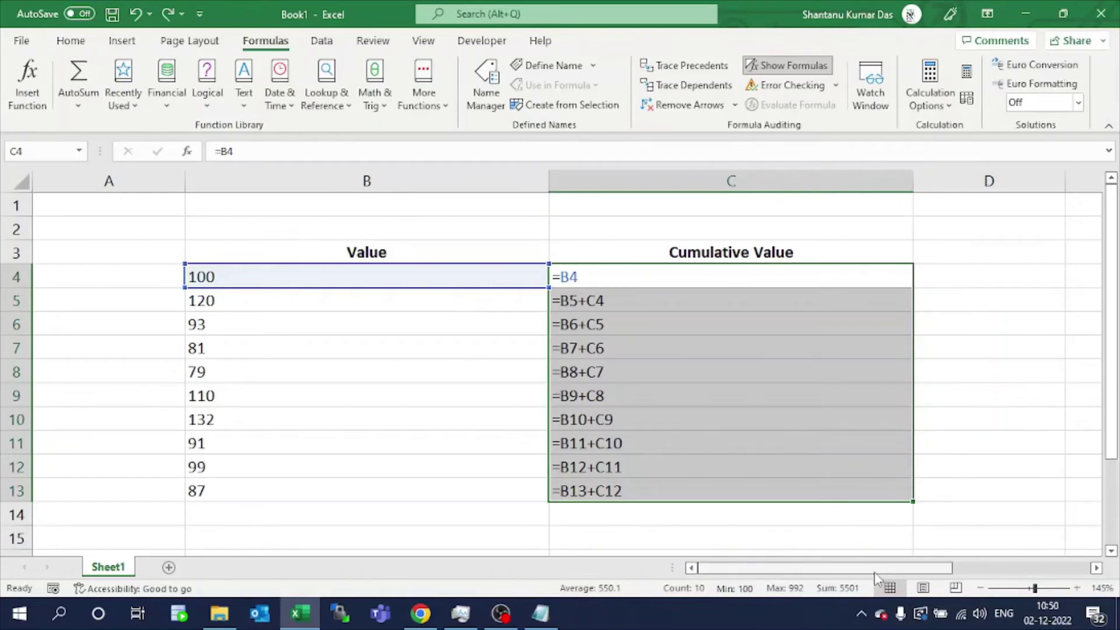
Paste the plain-text formulas into the worksheet starting at cell F4
drag(874, 571, 944, 571)
click(948, 275)
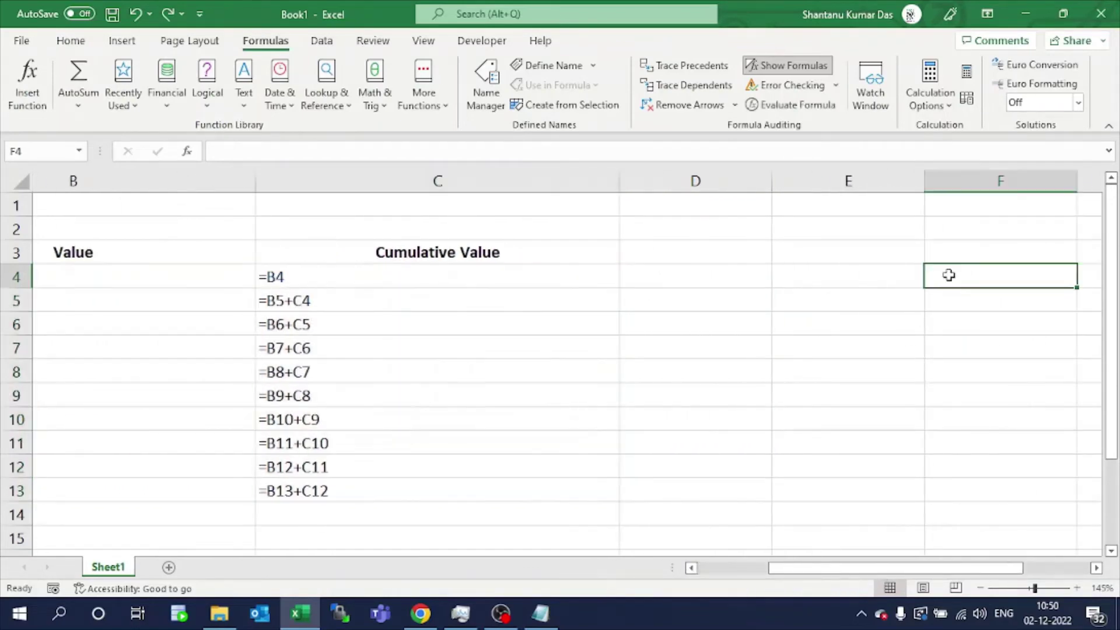
key(ctrl+v)
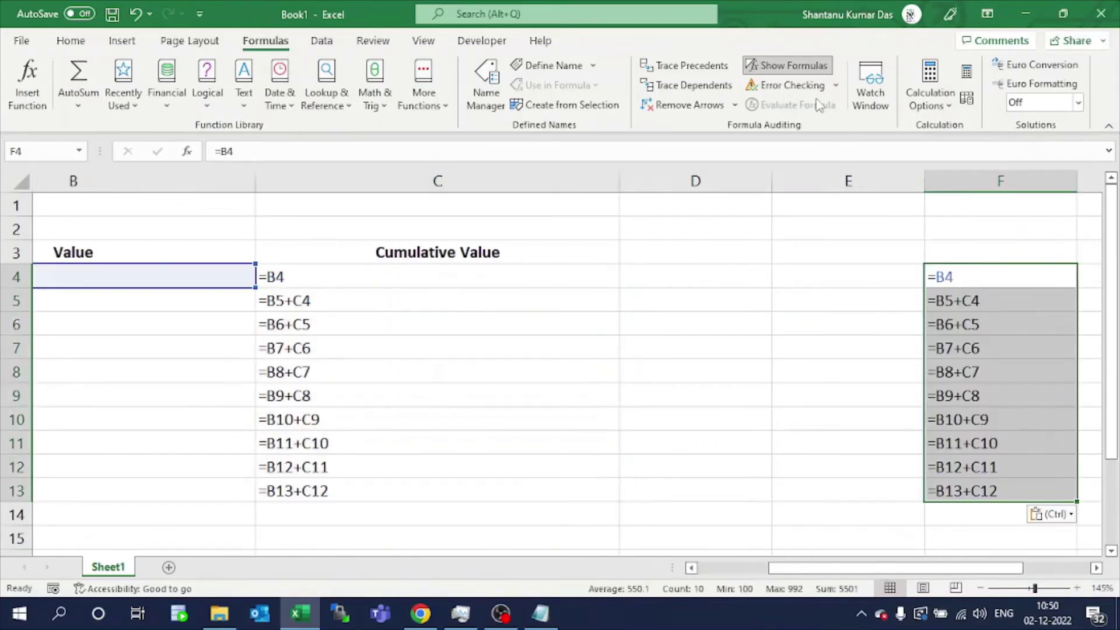
Display values instead of formulas again and clear the pasted contents of F4:F13
click(788, 65)
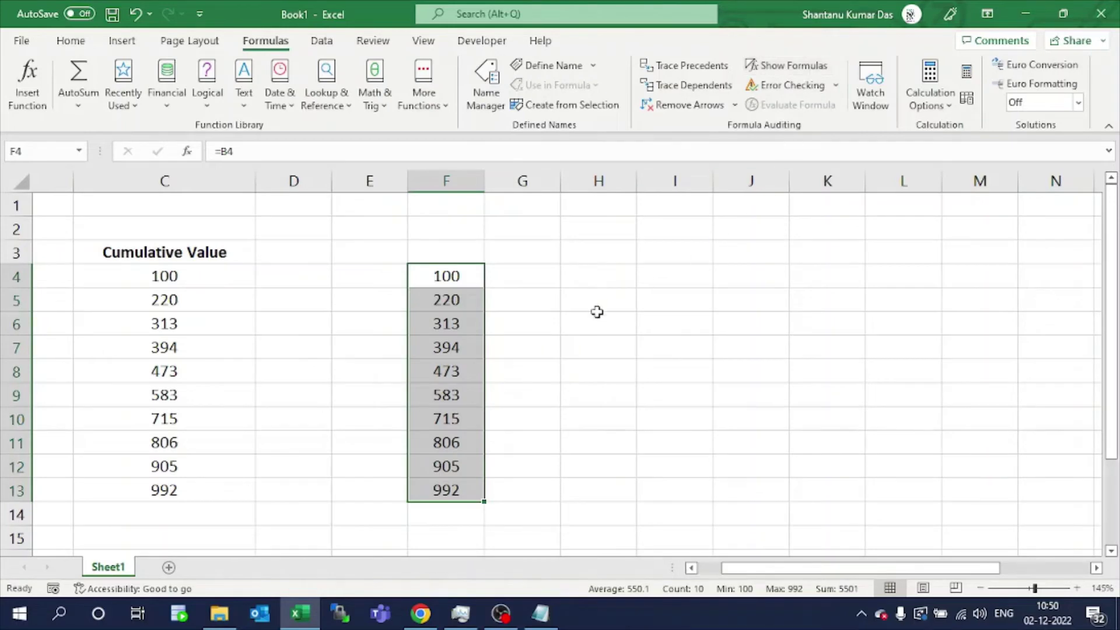
scroll(597, 312, down, 1)
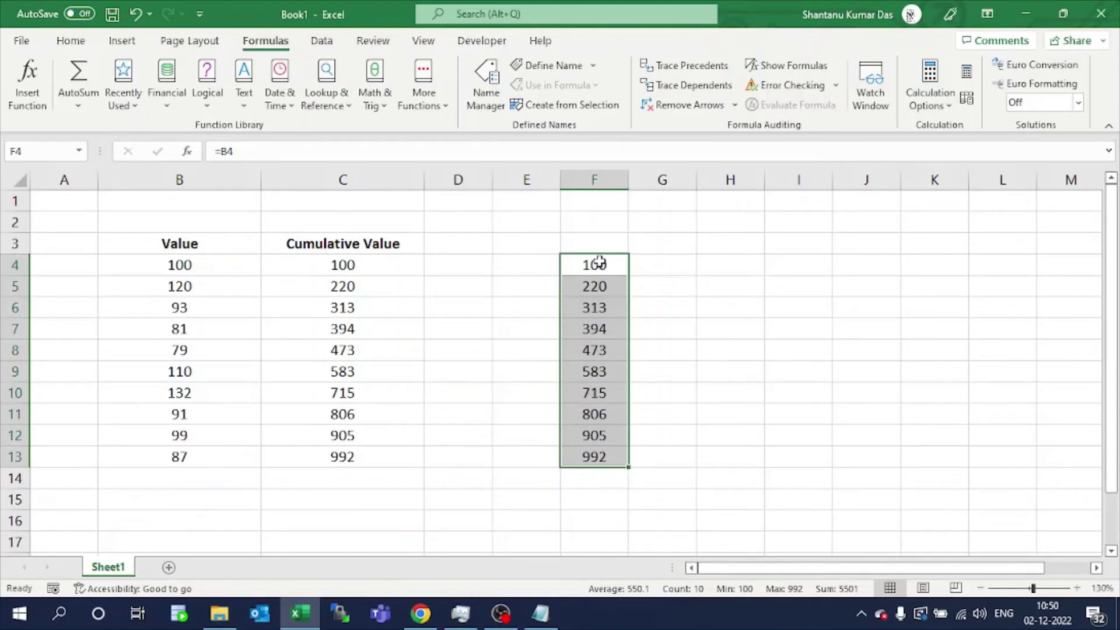
key(Delete)
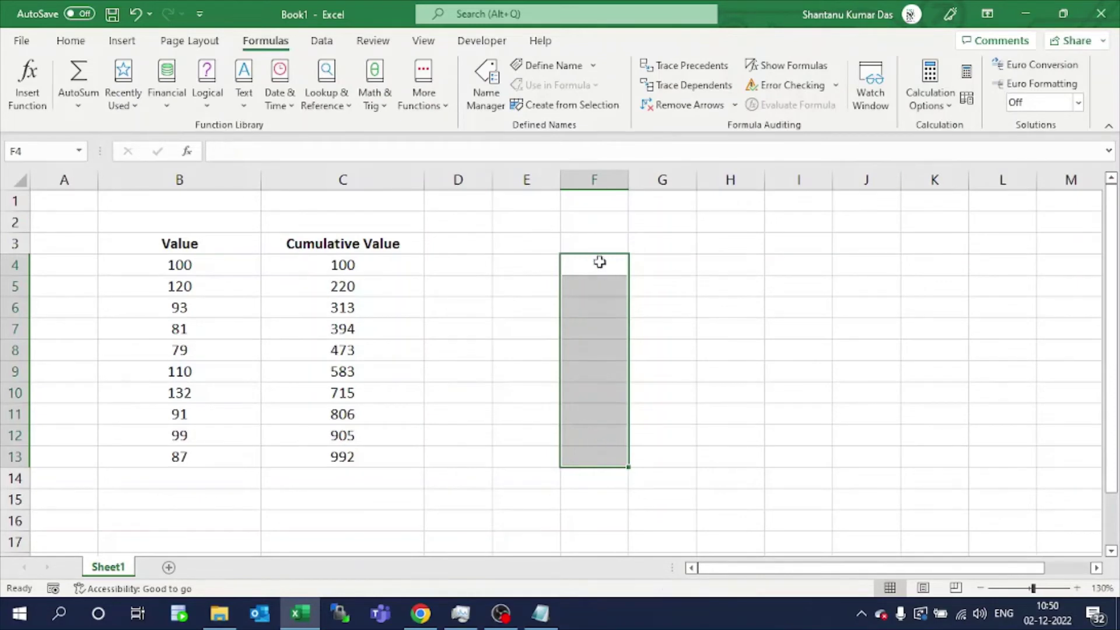
click(518, 336)
Replace every = in the formulas of C4:C13 with the text Target using Find and Replace
drag(315, 262, 342, 452)
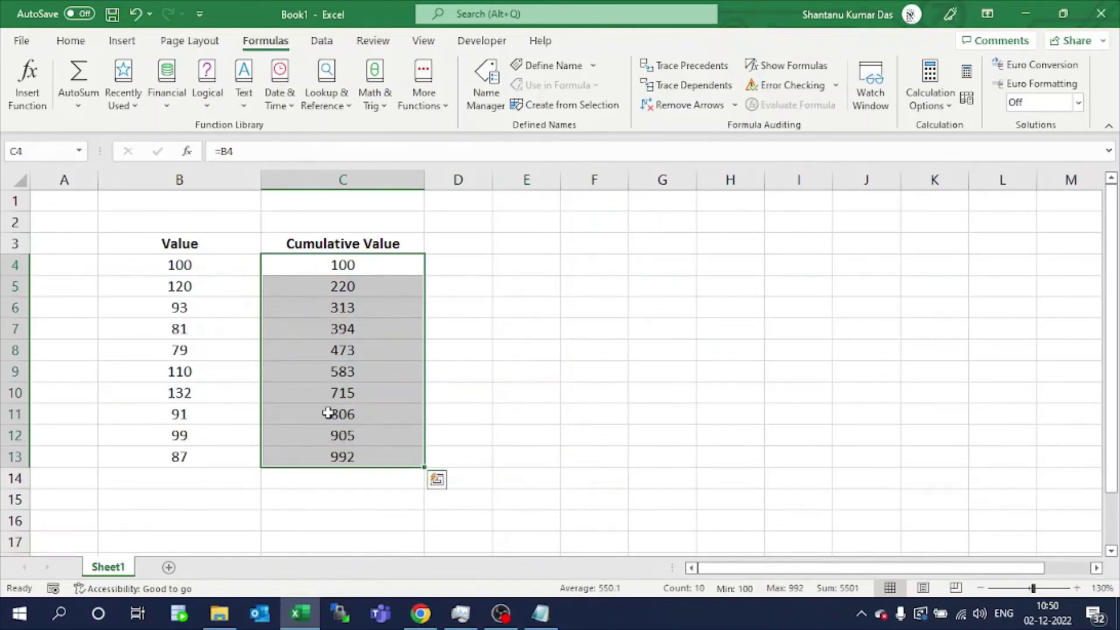
click(69, 41)
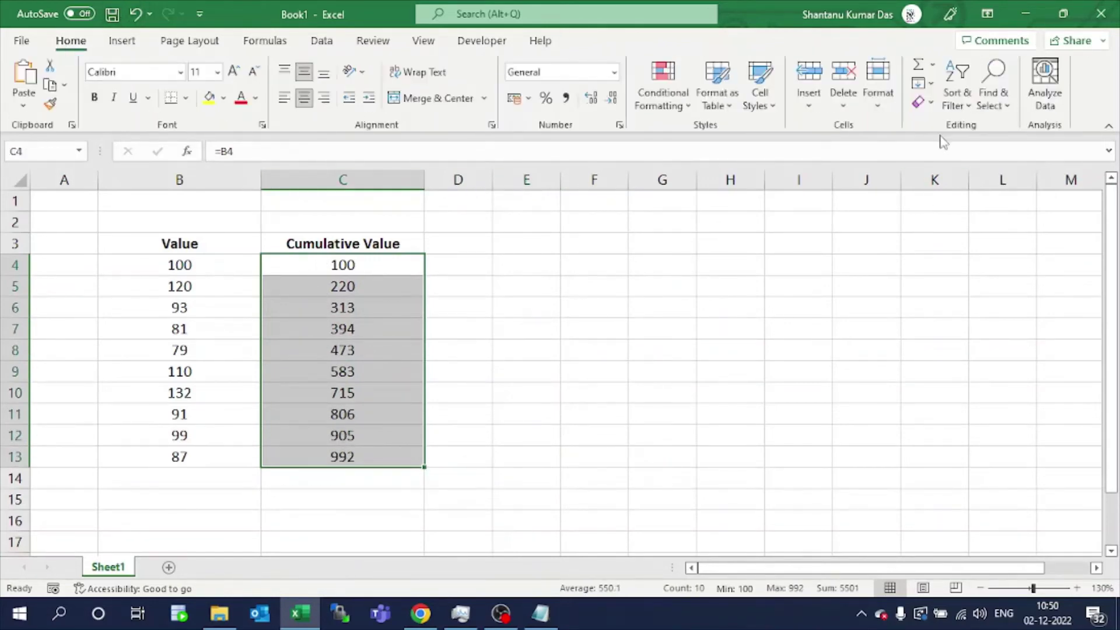
click(1004, 106)
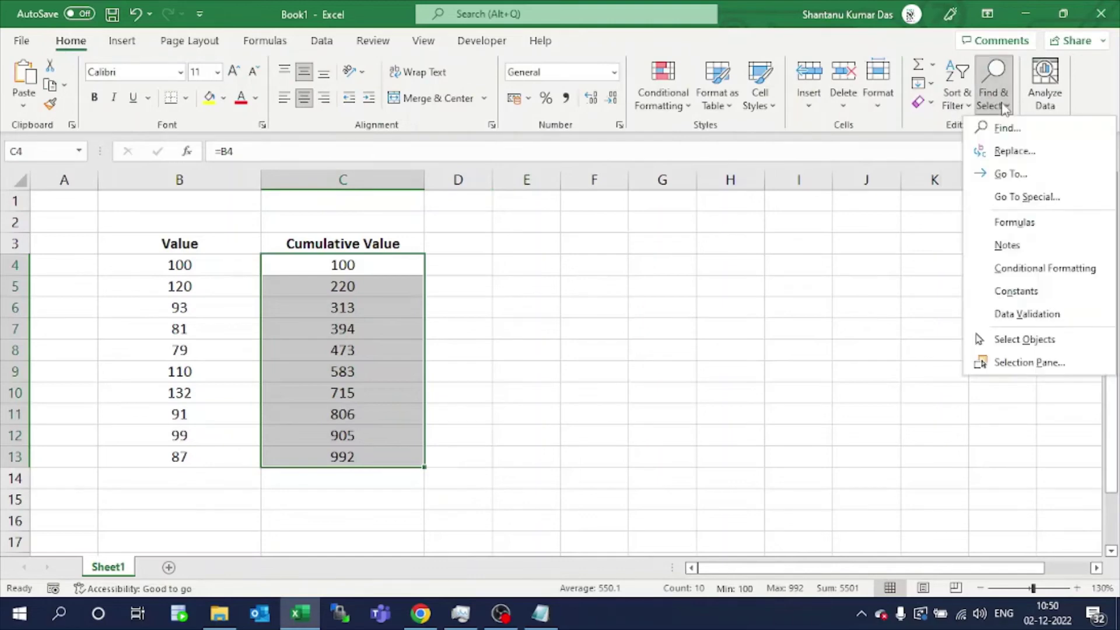
click(1003, 151)
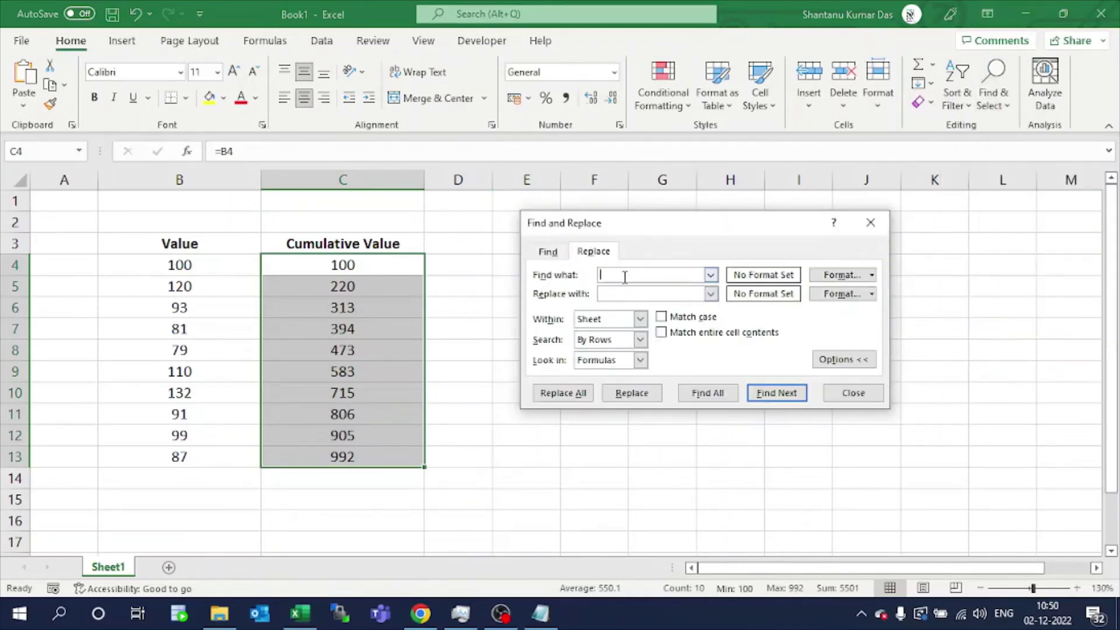
text(=)
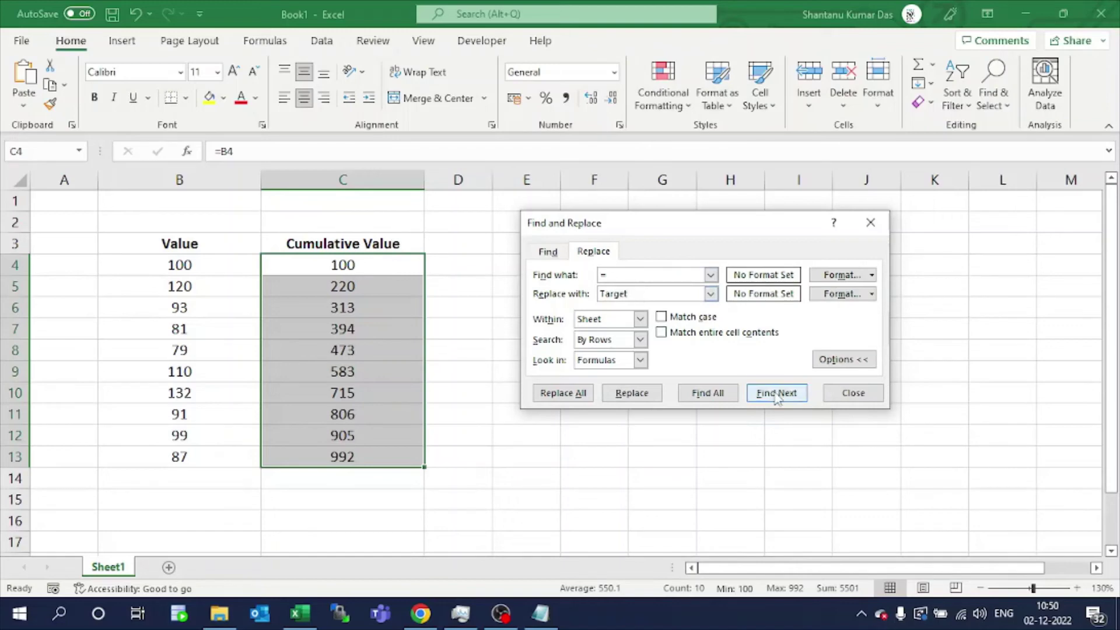
click(580, 394)
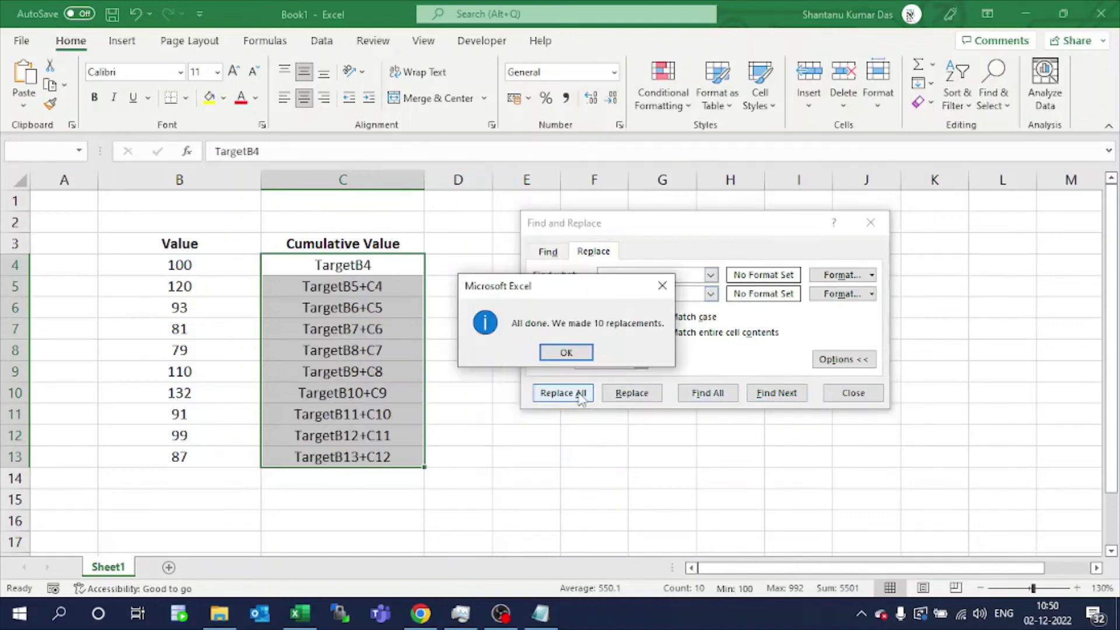
click(564, 350)
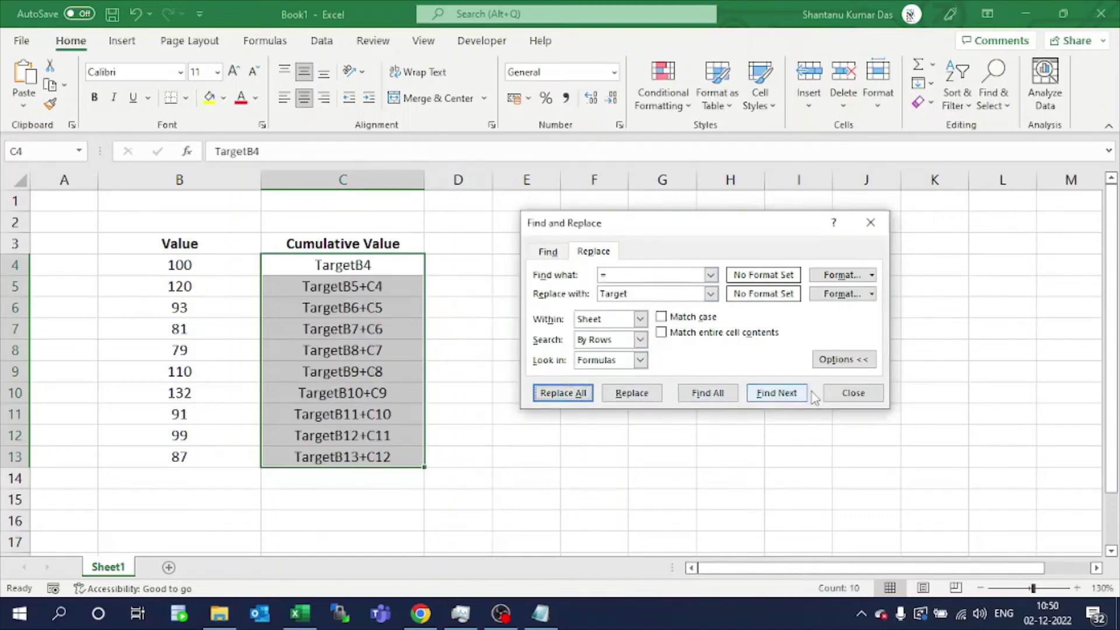
click(853, 392)
Copy the text entries in C4:C13 and paste them starting at cell F4
drag(338, 267, 370, 459)
key(ctrl+c)
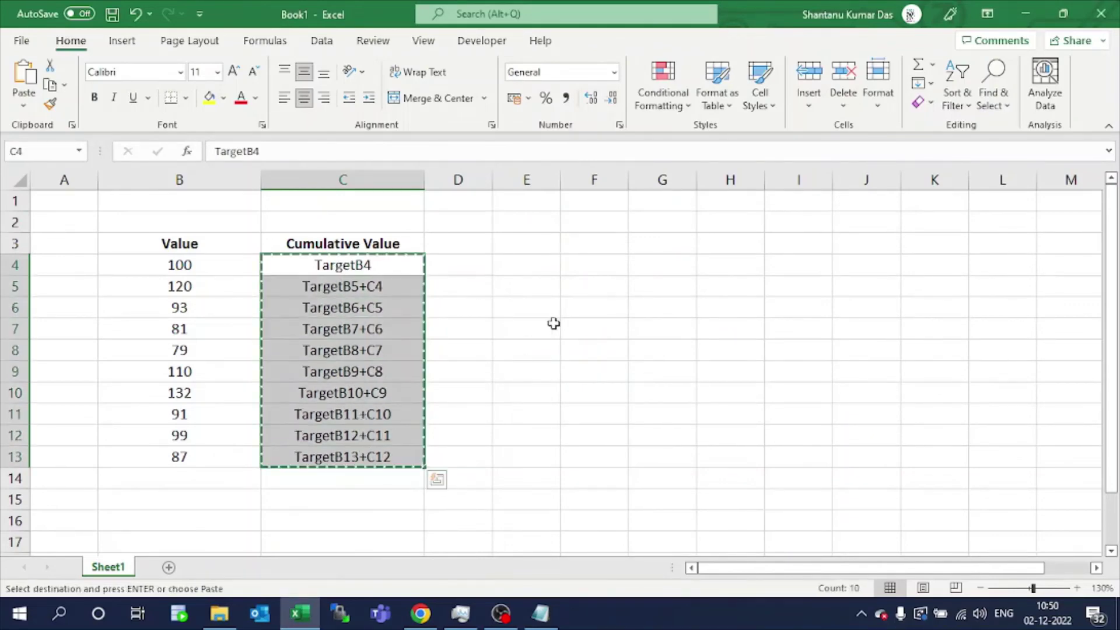
click(602, 270)
key(ctrl+v)
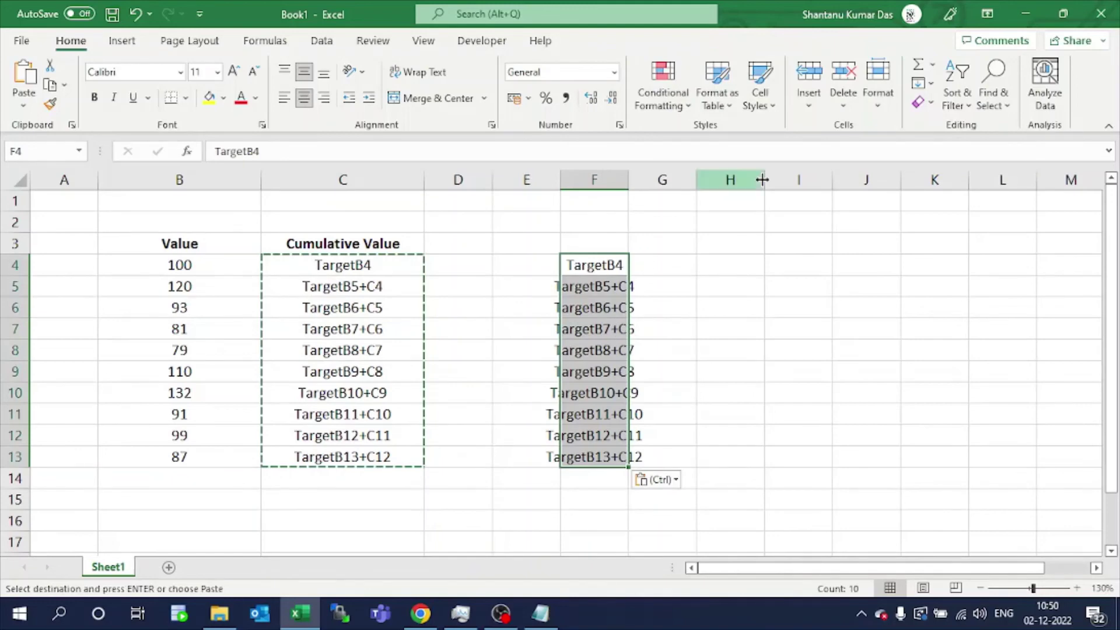
click(729, 285)
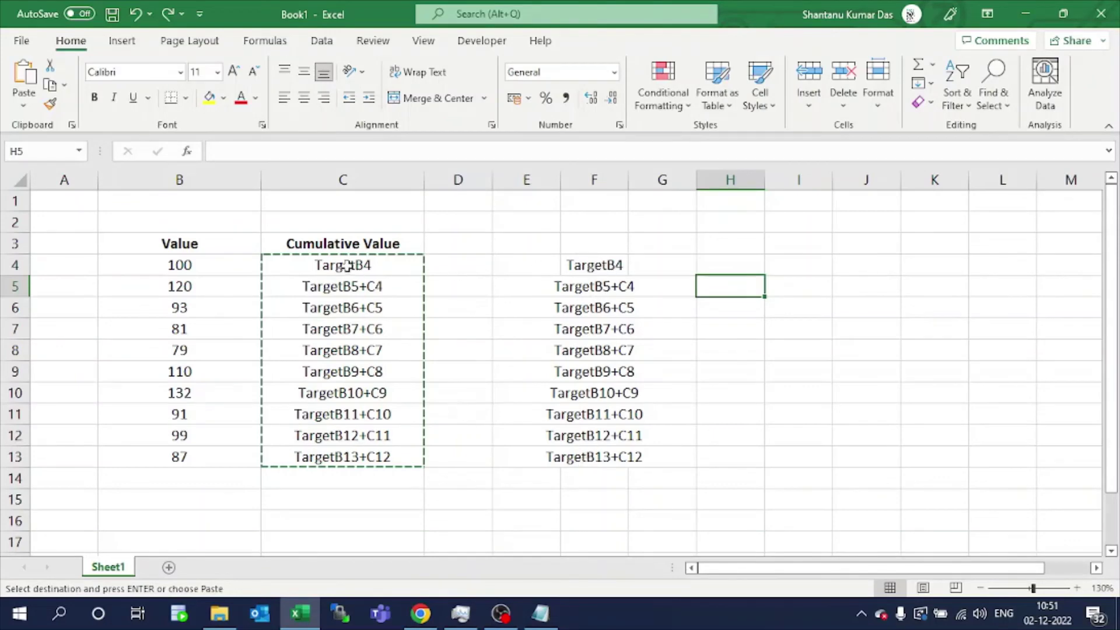
drag(350, 269, 601, 449)
click(760, 308)
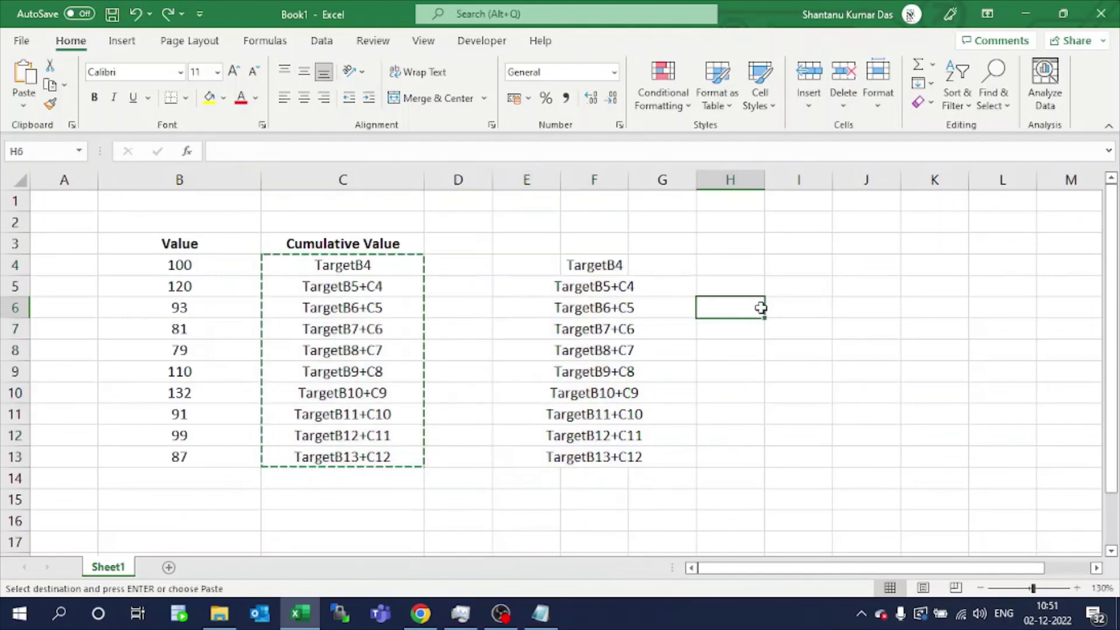
Replace every Target on the sheet with = so the entries in columns C and F become formulas
click(993, 98)
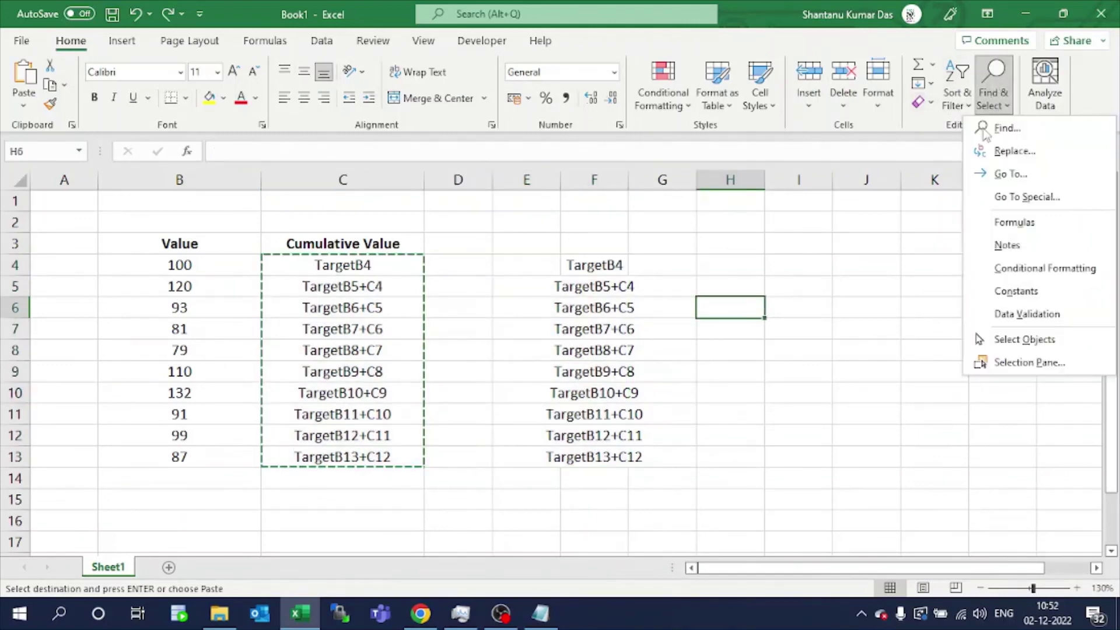
click(984, 152)
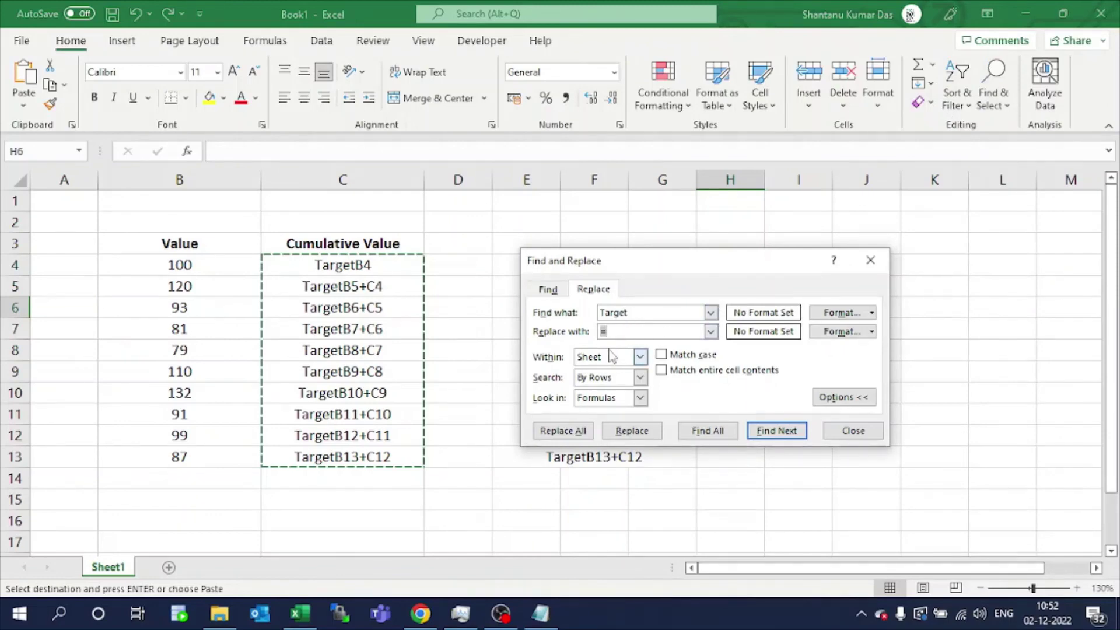
click(565, 431)
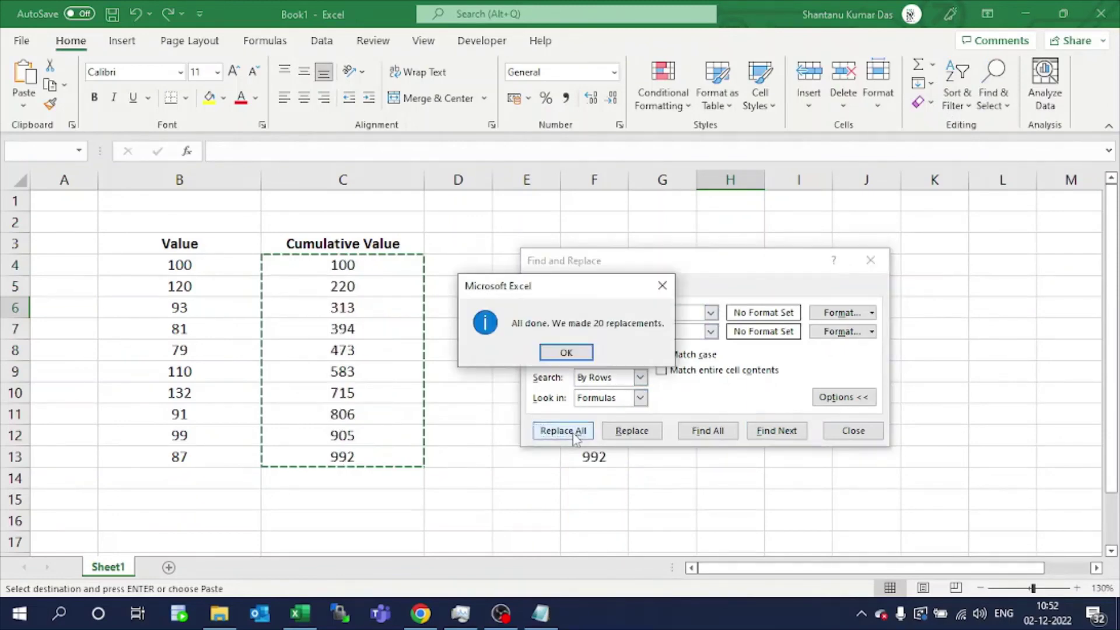
click(556, 352)
click(874, 436)
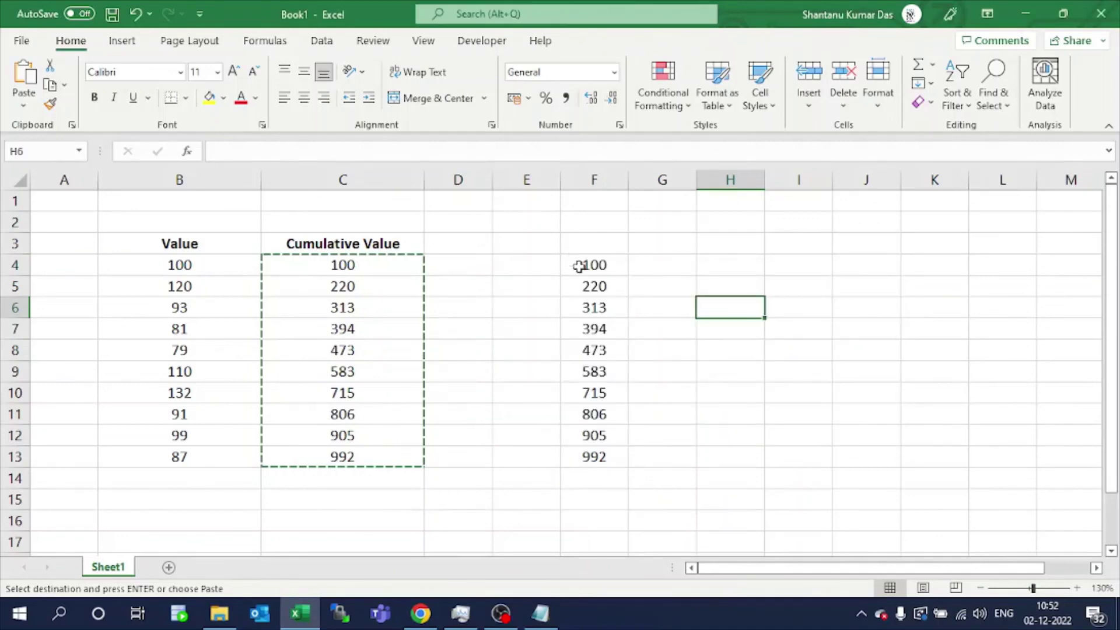
mouse_move(508, 611)
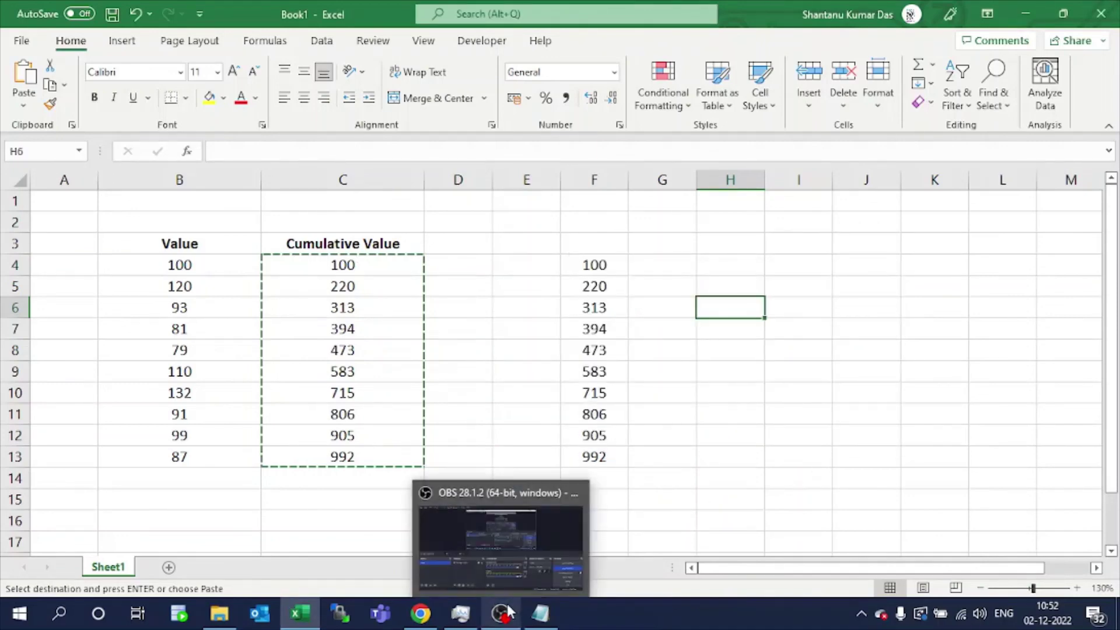